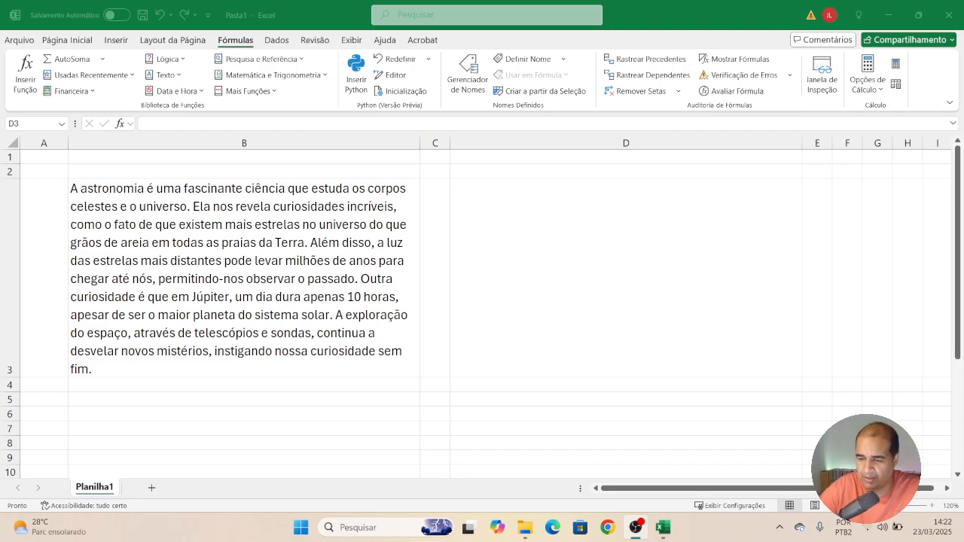
Start a REGEX.TESTAR function in cell D4.
click(576, 316)
click(329, 281)
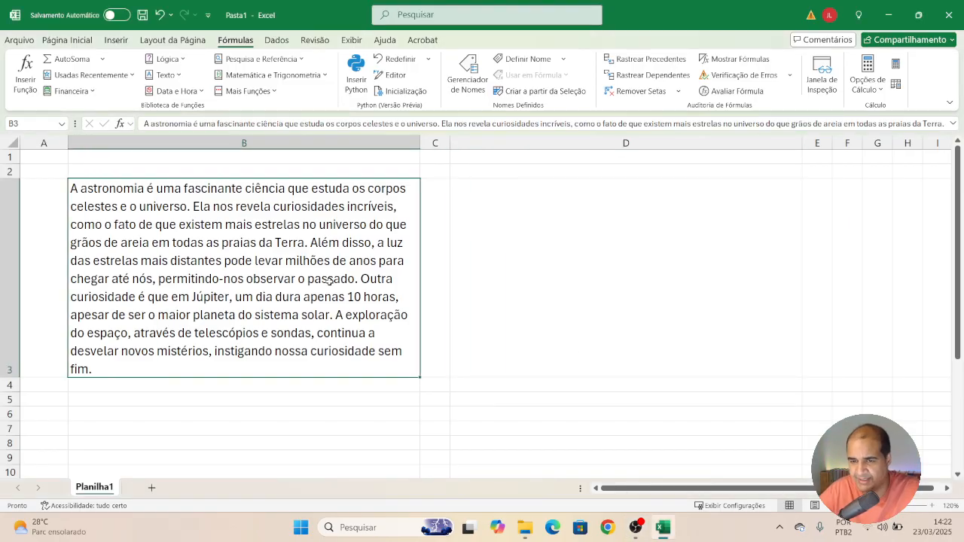
click(559, 294)
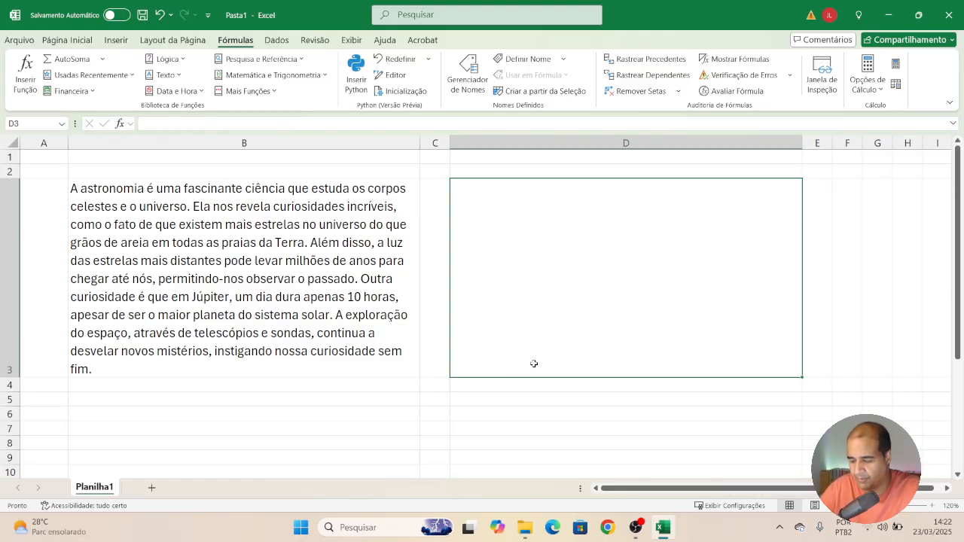
key(Return)
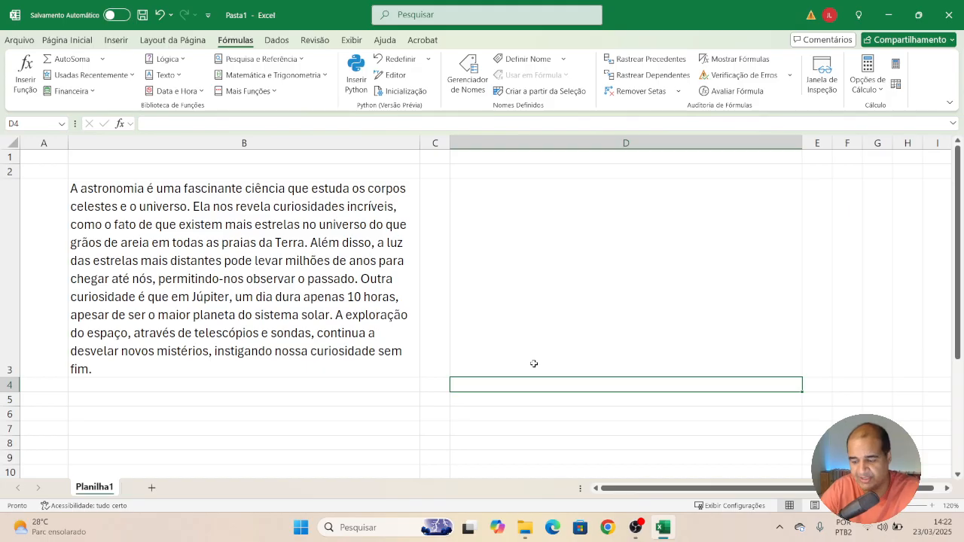
text(=)
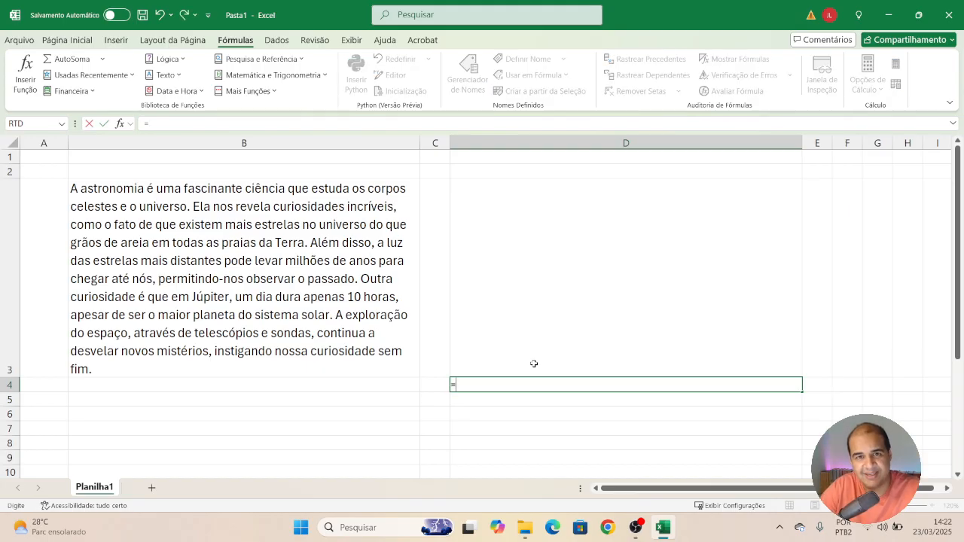
text(reges)
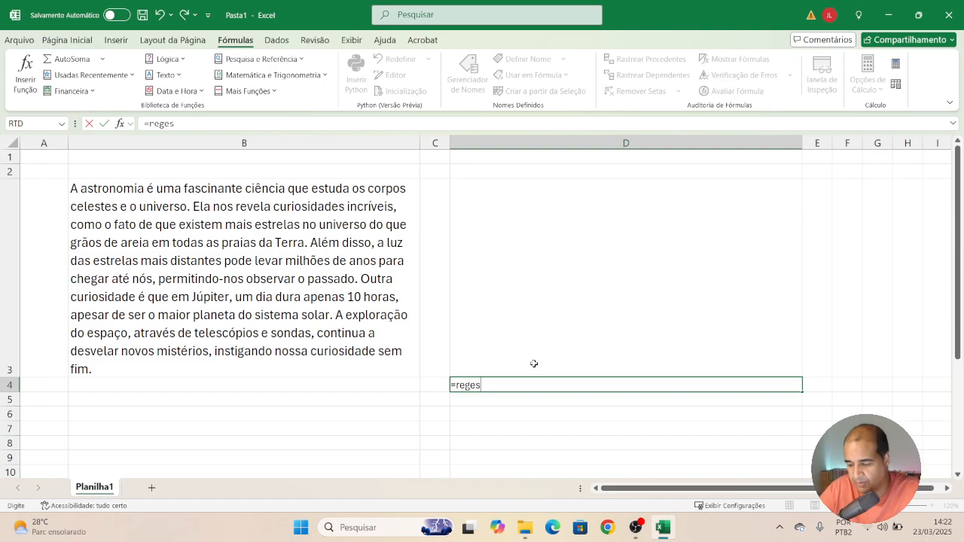
key(BackSpace)
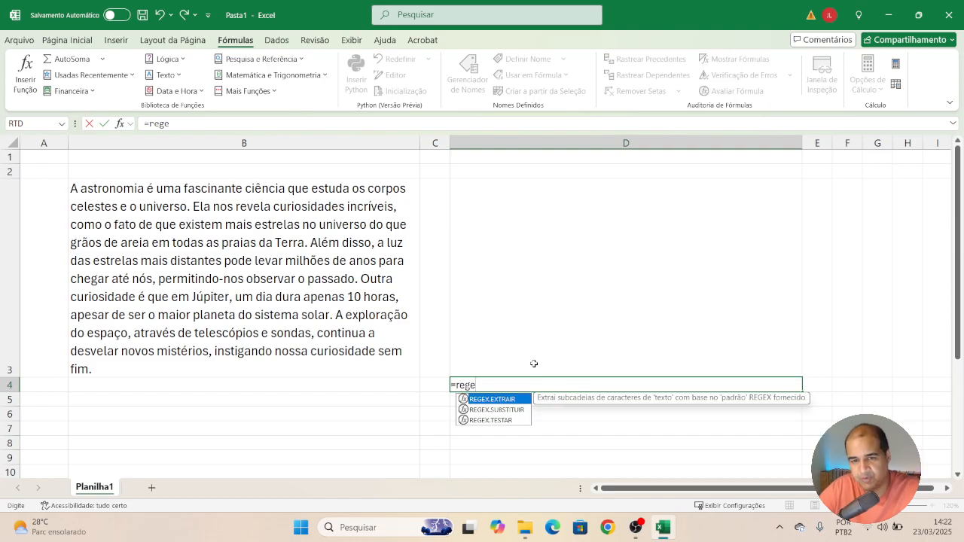
click(509, 421)
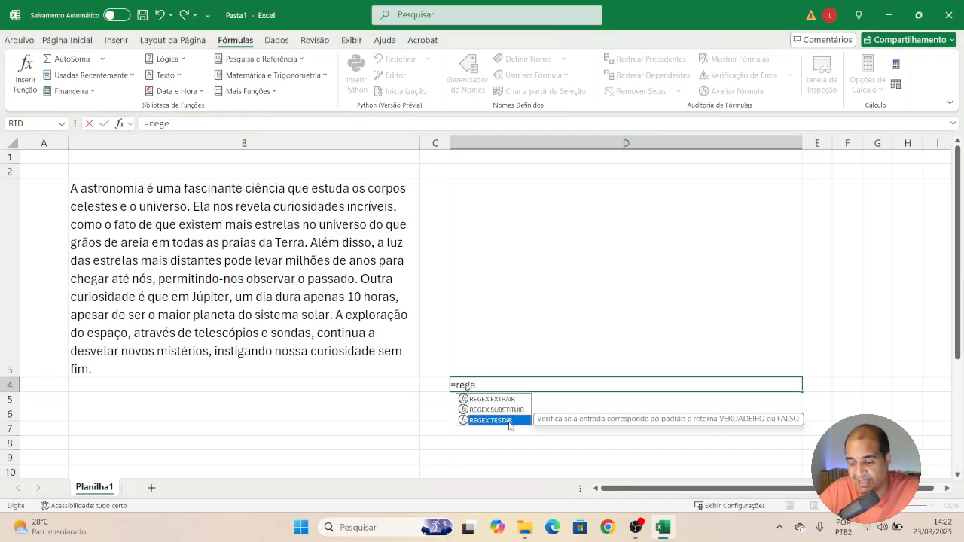
double_click(509, 421)
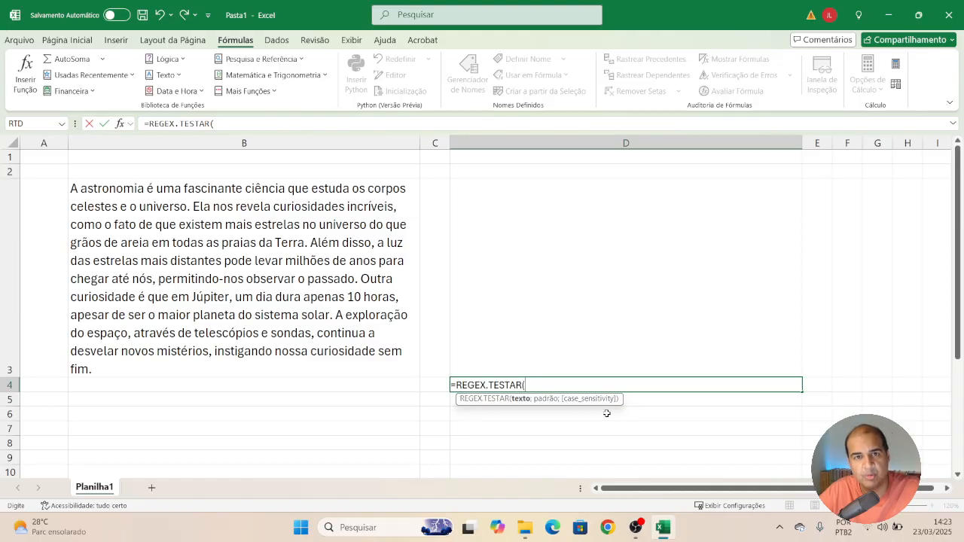
Complete the formula with B3 as text, "planeta" as pattern and case sensitivity 0.
click(348, 294)
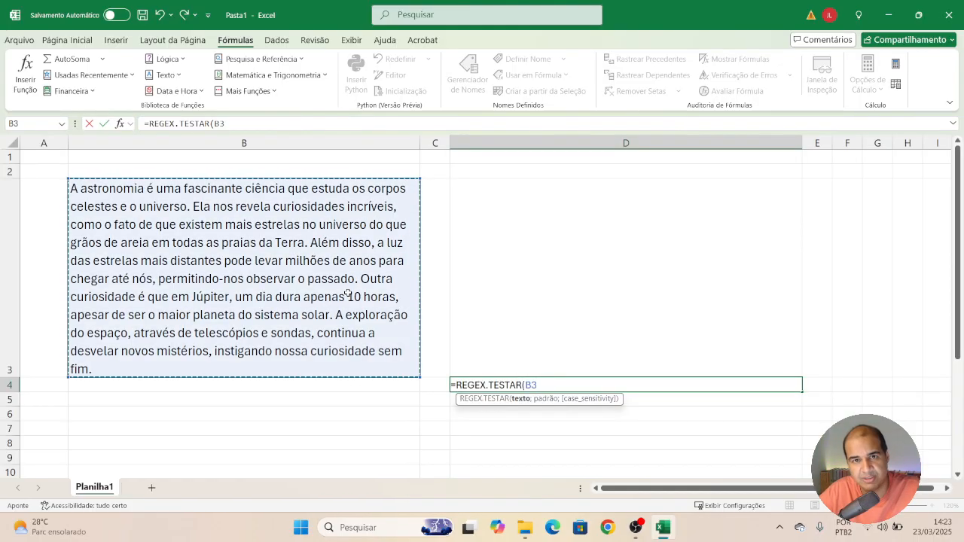
text(;)
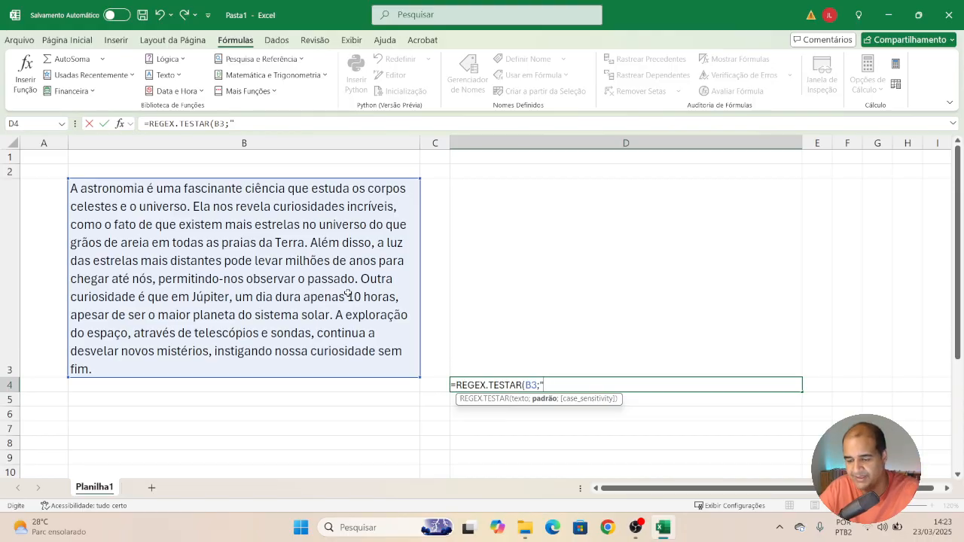
text(p)
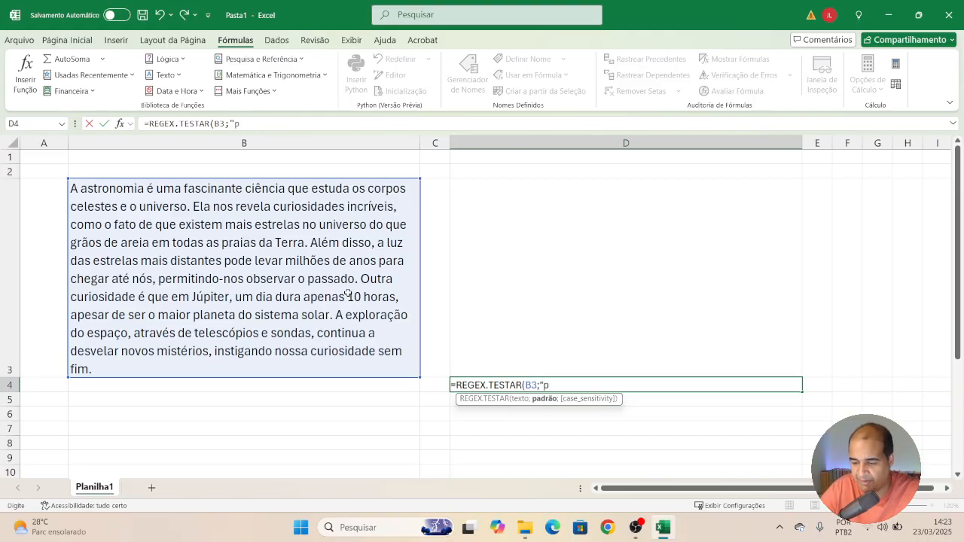
text(laneta)
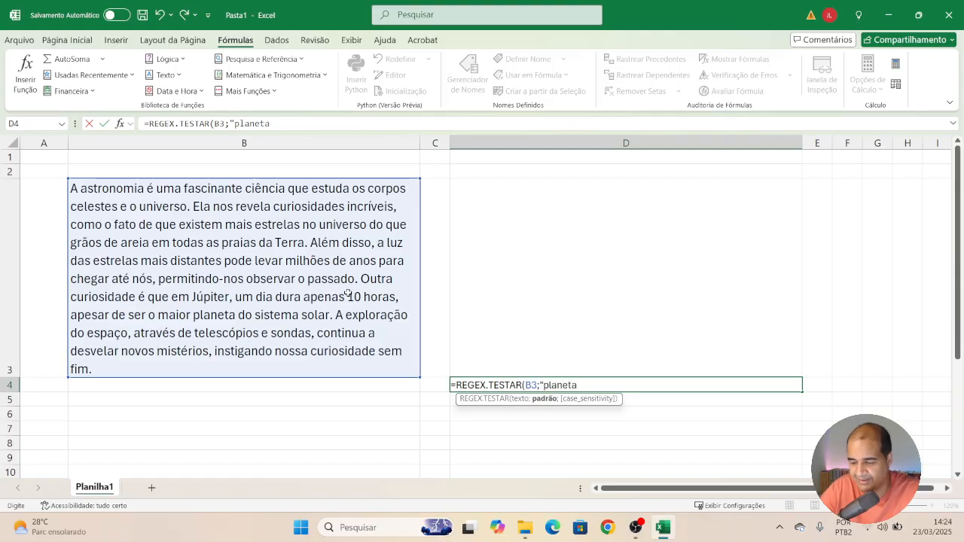
text(")
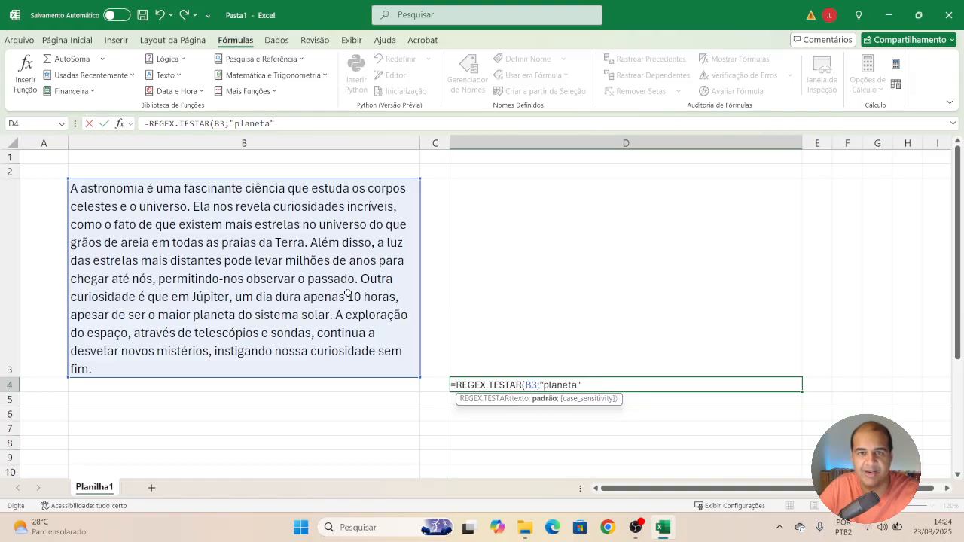
text(;)
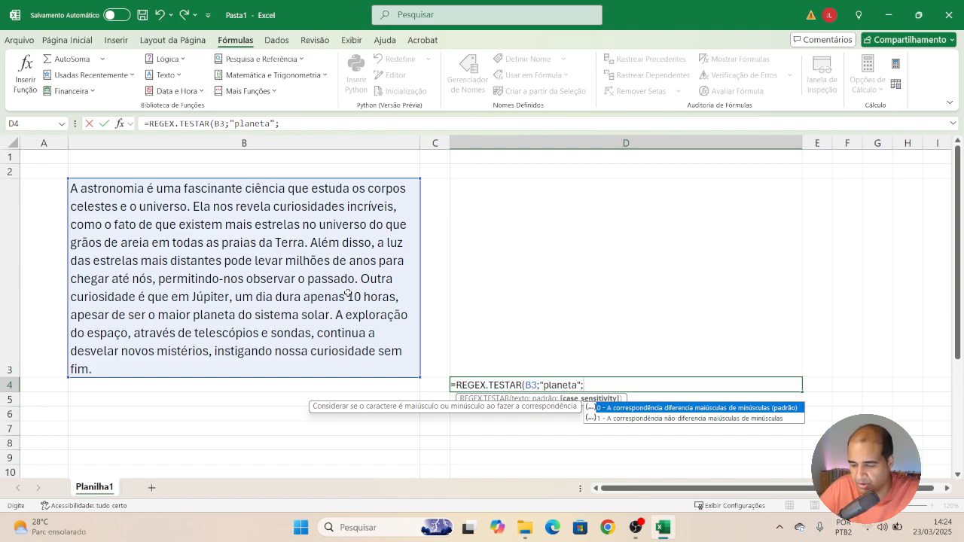
text(0)
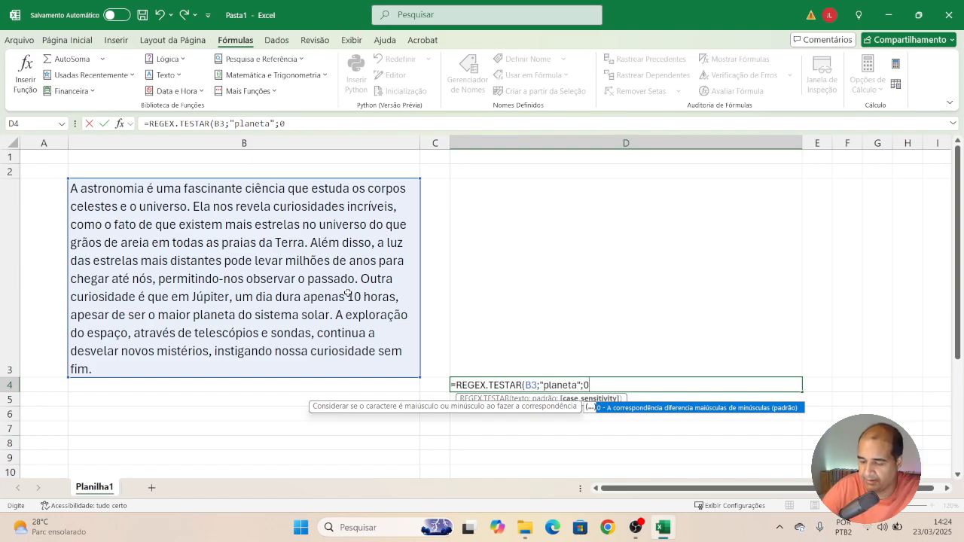
text())
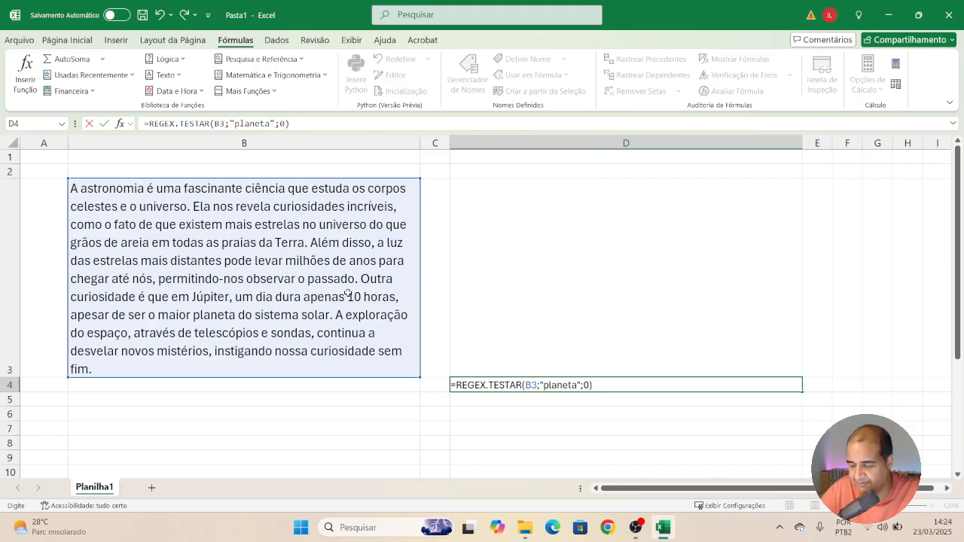
key(Return)
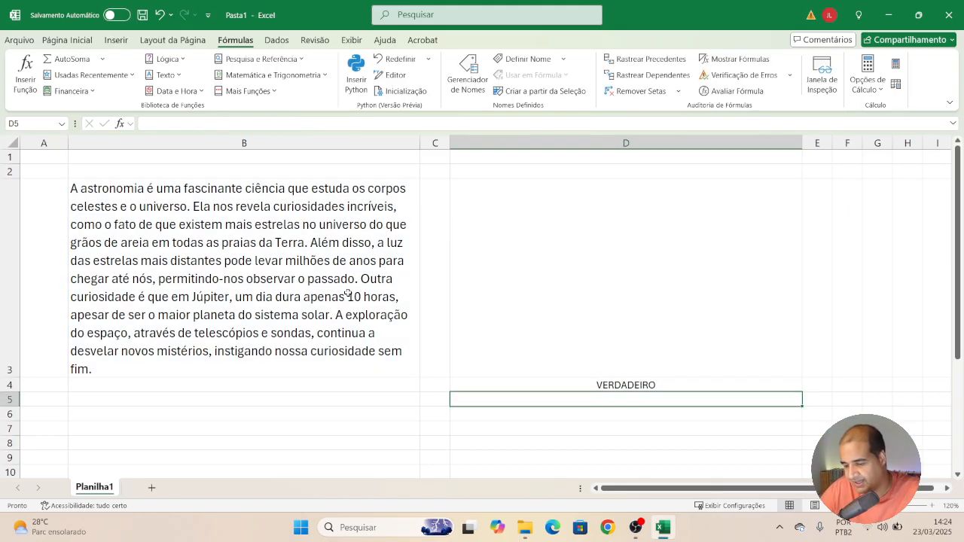
Change the word "planeta" in B3's paragraph to "planetas".
key(Up)
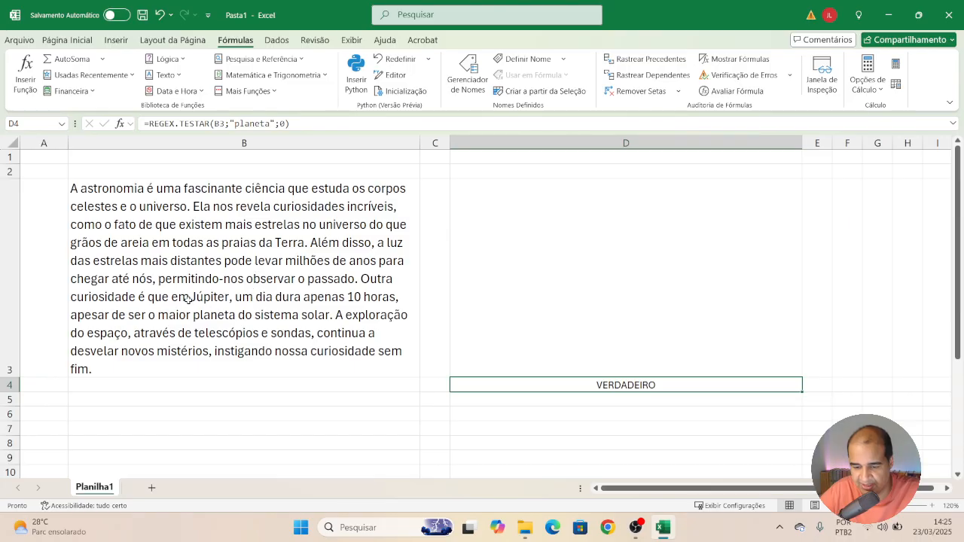
click(215, 312)
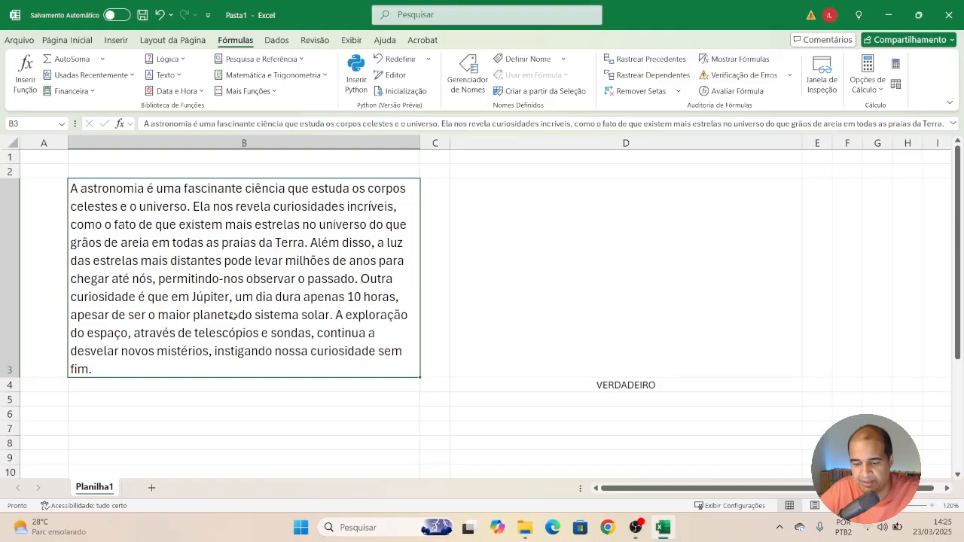
double_click(233, 315)
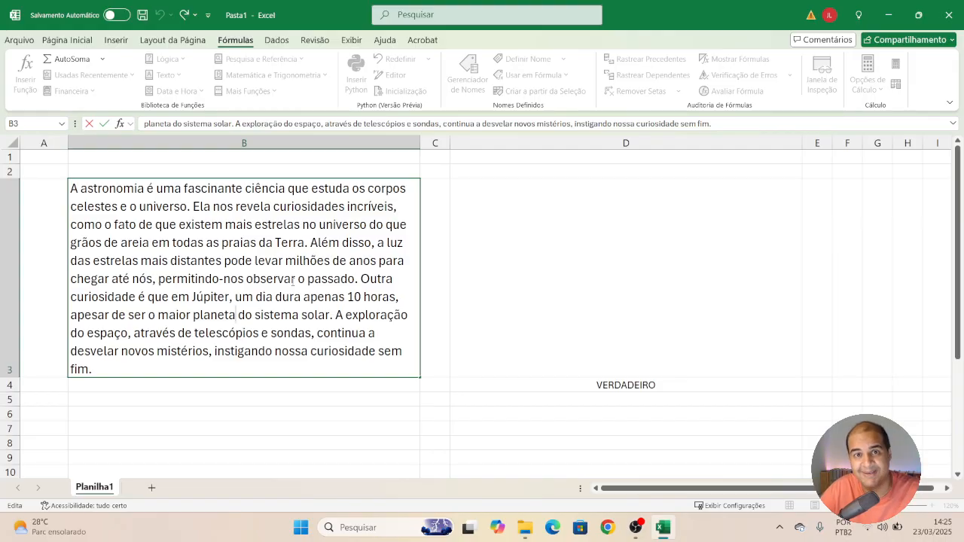
text(s)
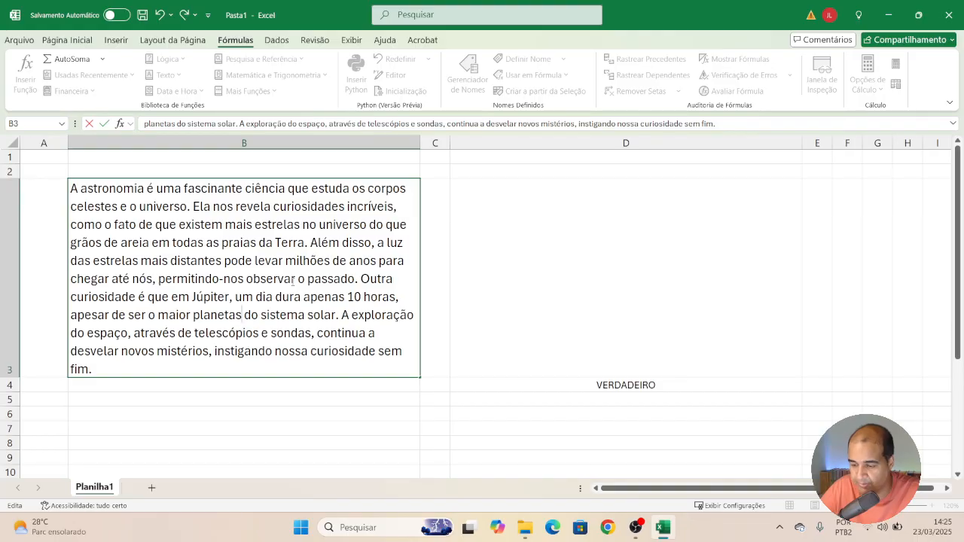
key(Return)
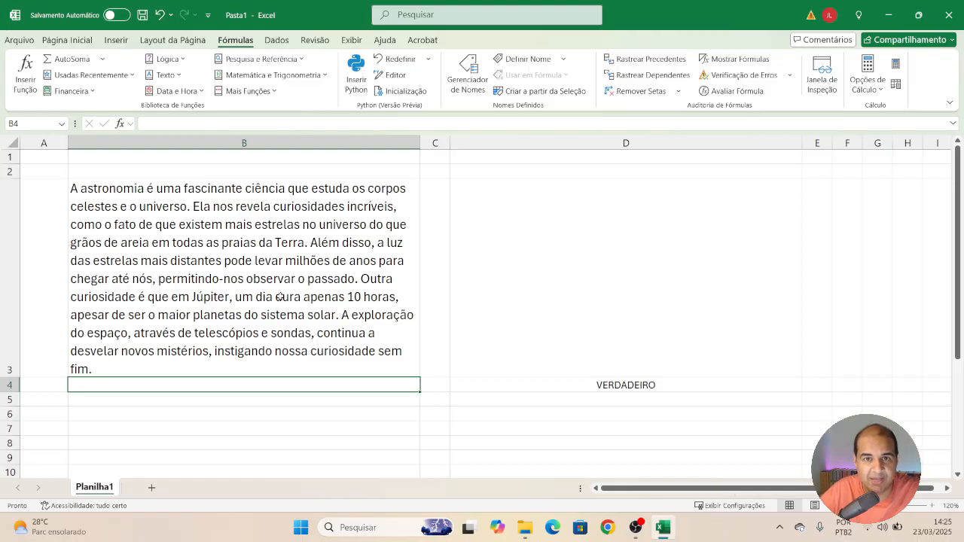
Shorten that word in B3's paragraph to "plans" and check the result in D4.
double_click(238, 314)
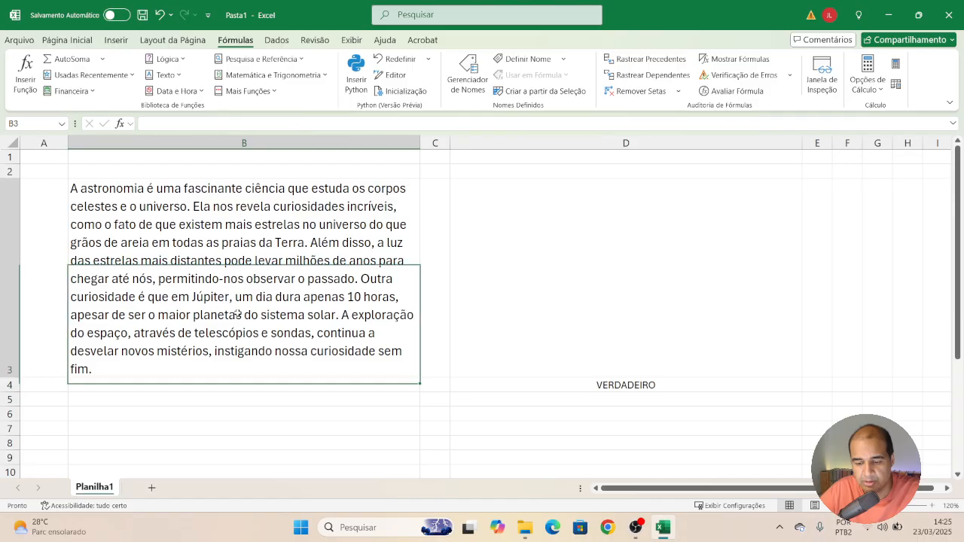
key(BackSpace)
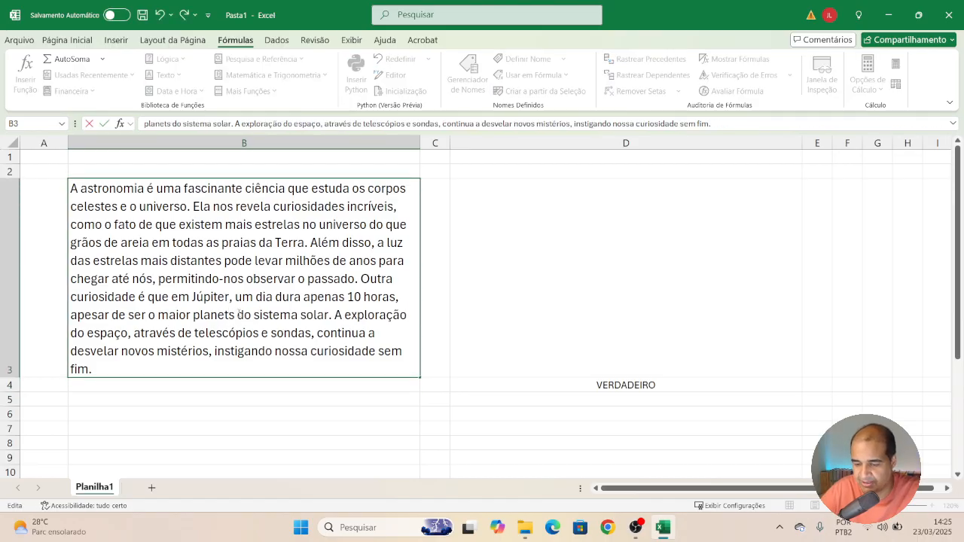
key(BackSpace)
key(BackSpace)
key(Return)
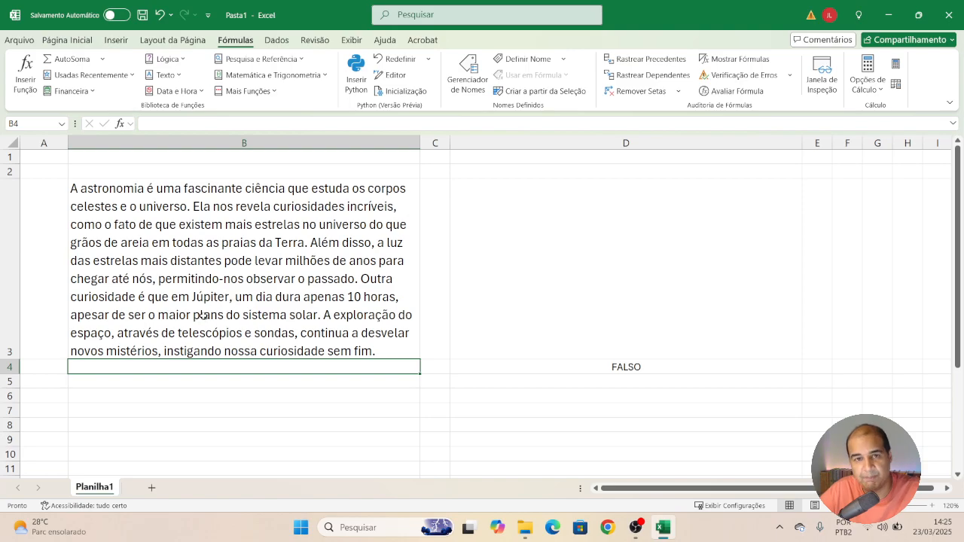
click(636, 366)
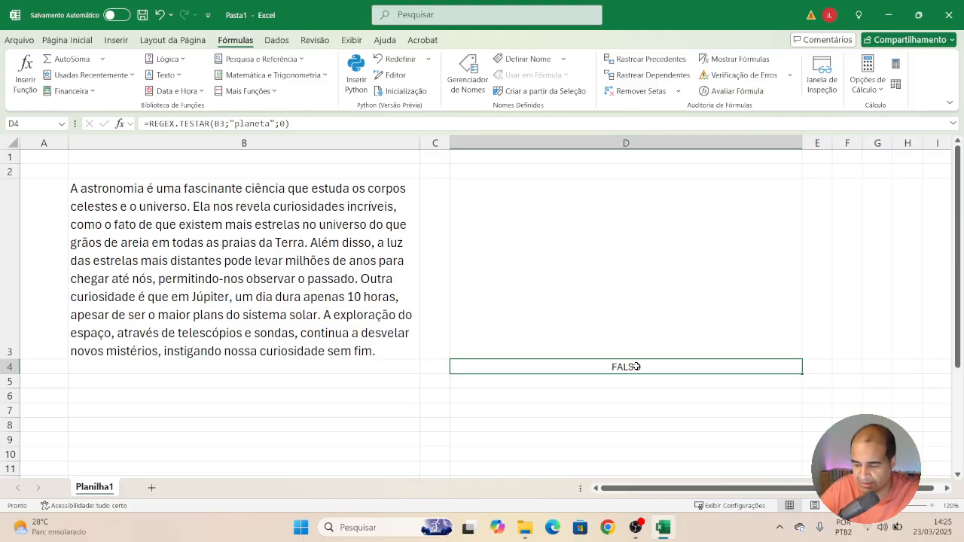
Undo the two edits to B3's paragraph.
key(ctrl+z)
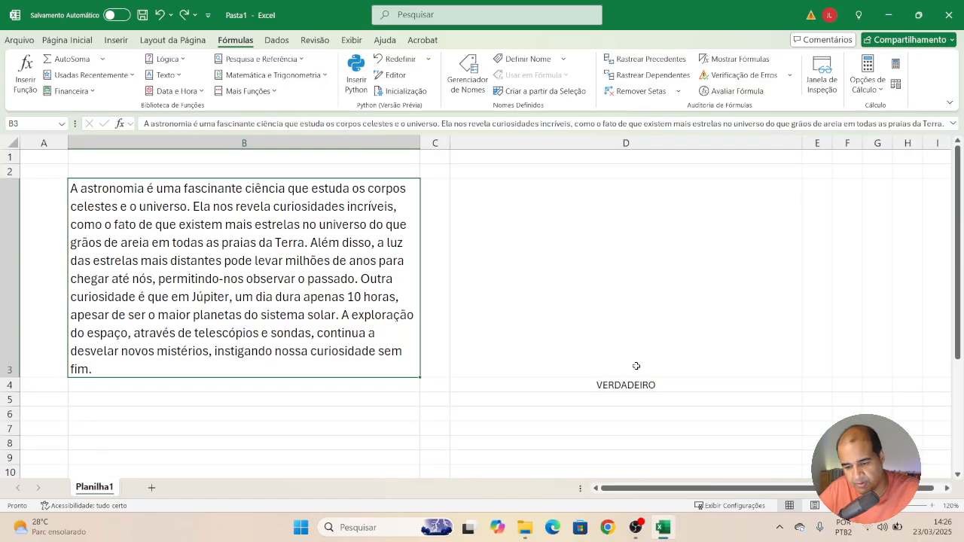
key(ctrl+z)
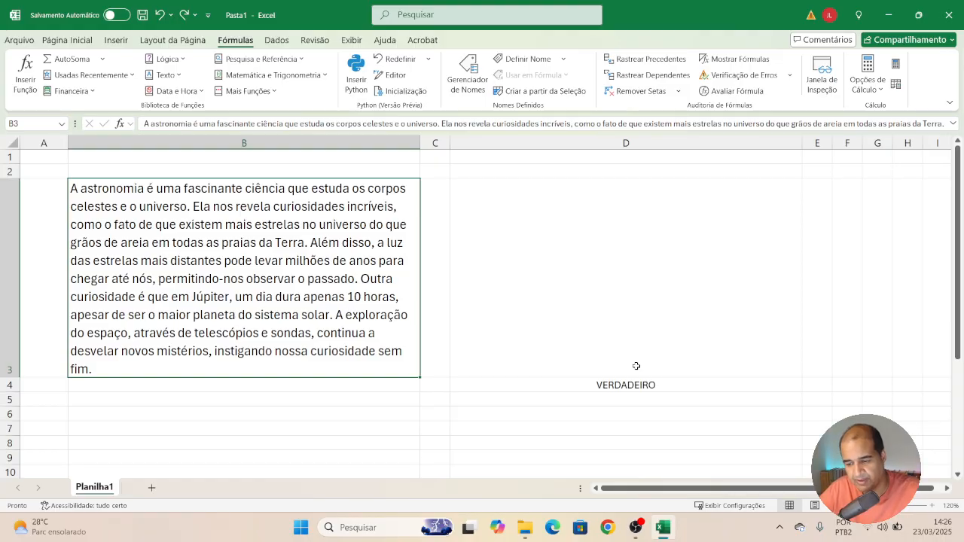
Clear the formula in D4 and start a REGEX.EXTRAIR function there.
click(585, 385)
key(Delete)
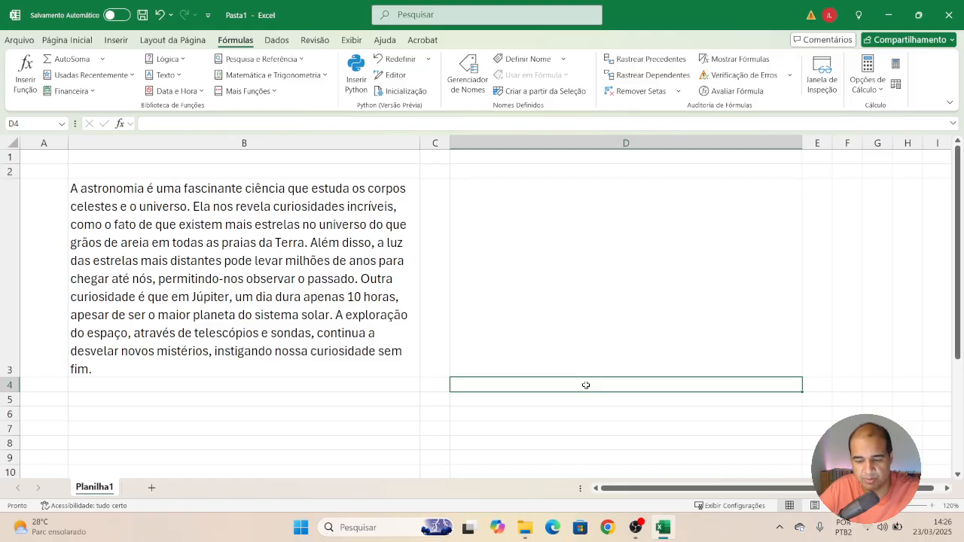
text(=)
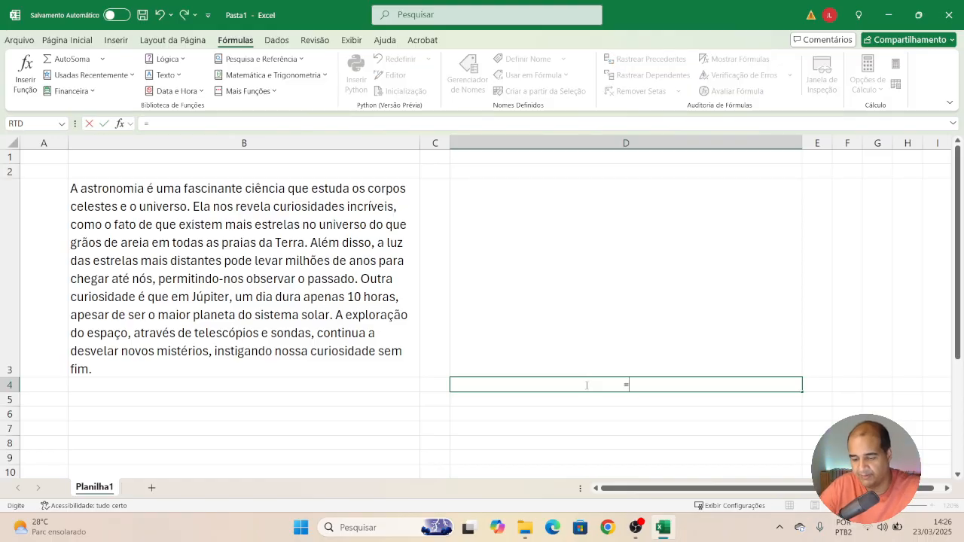
text(rege)
key(Tab)
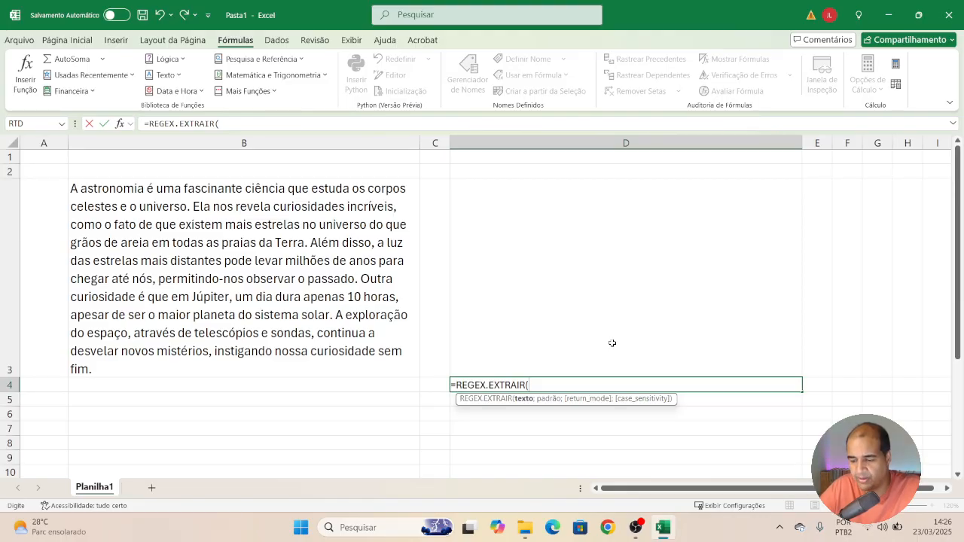
Give the REGEX.EXTRAIR formula in D4 the text B3 and the pattern "mais".
click(334, 327)
text(;)
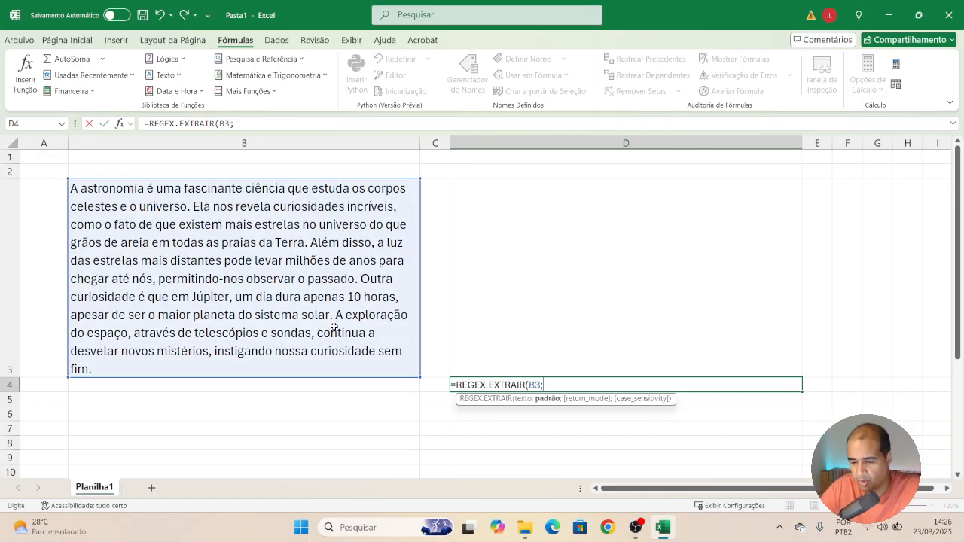
text(")
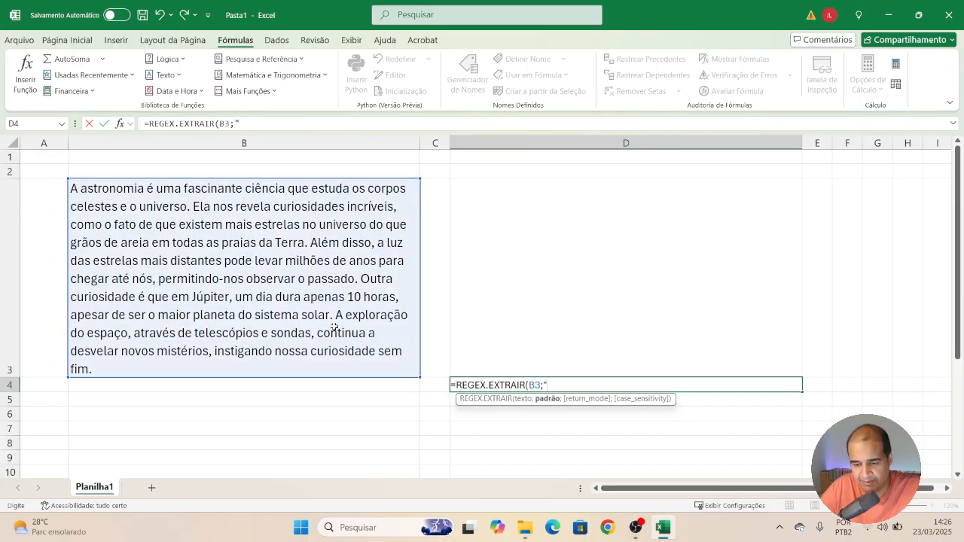
text(ma)
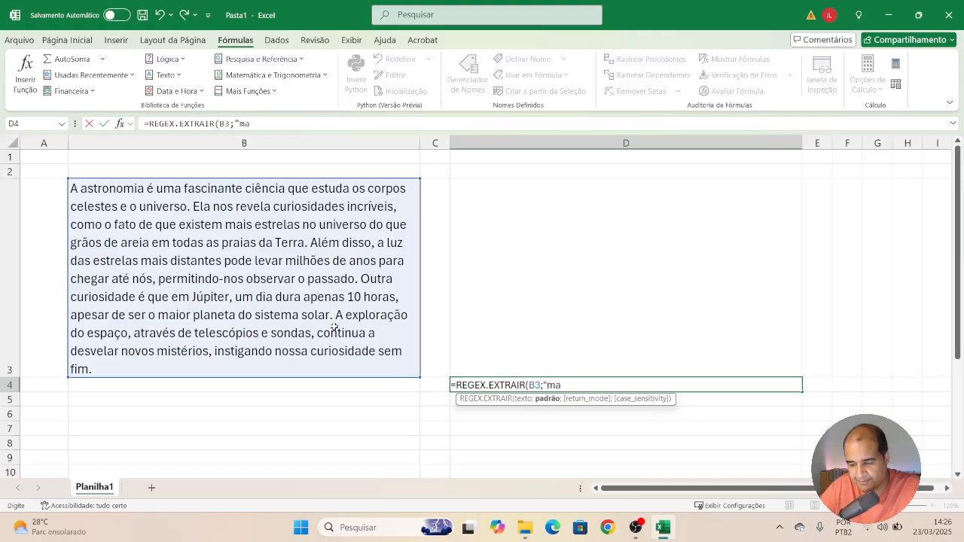
text(is")
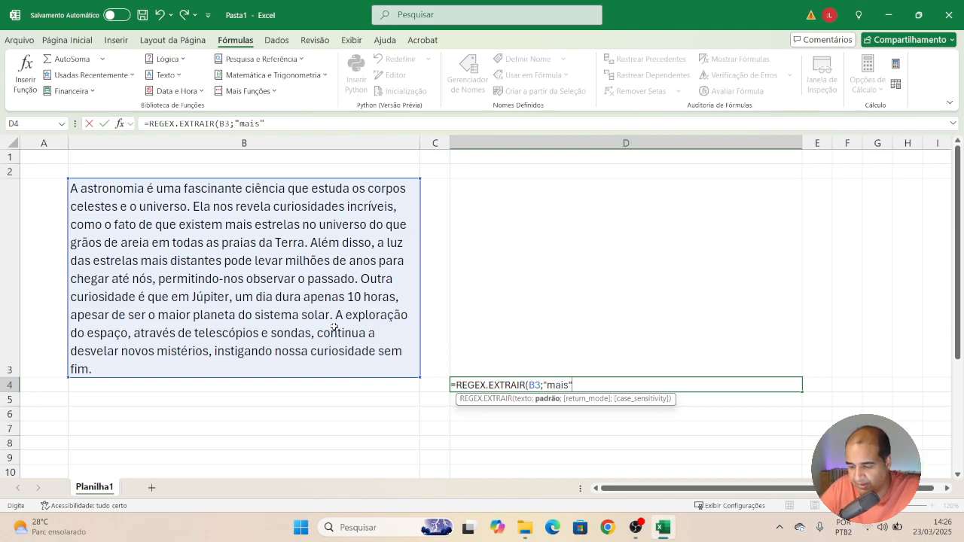
text(;)
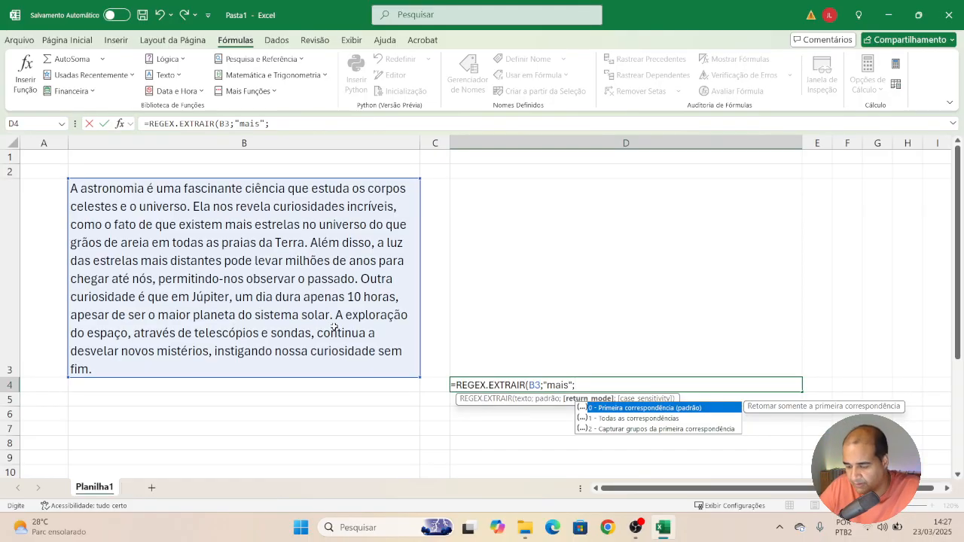
Finish D4's formula with return mode 1 (all matches) and case sensitivity 1, then confirm it.
key(Down)
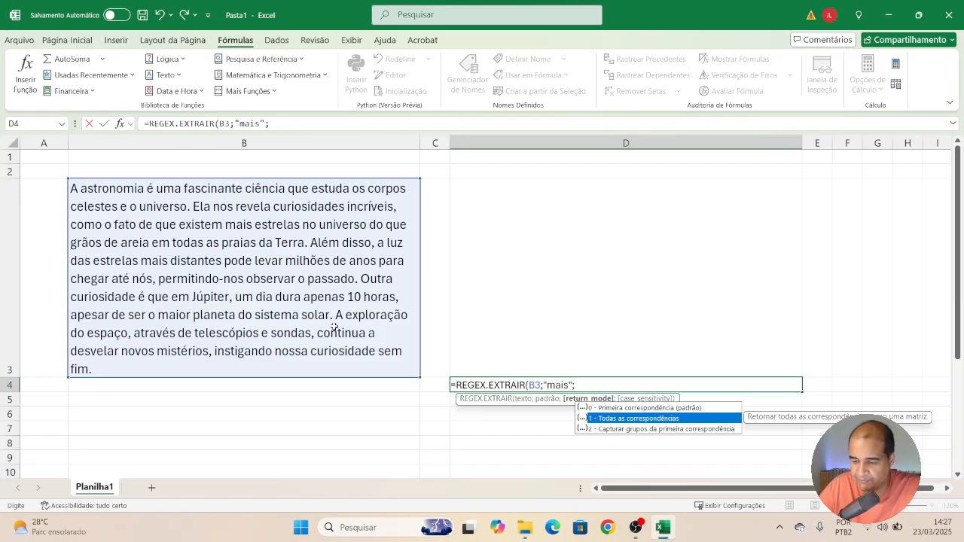
text(;)
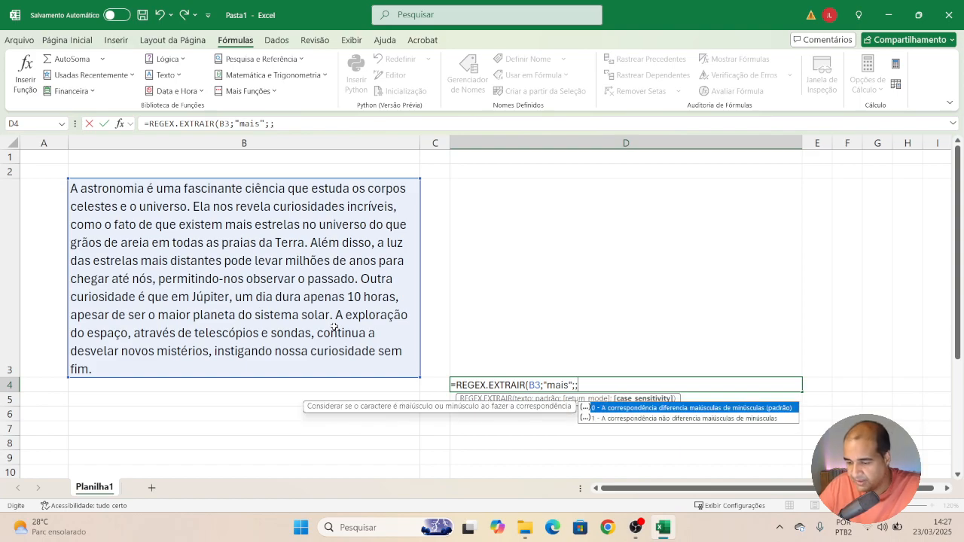
key(Down)
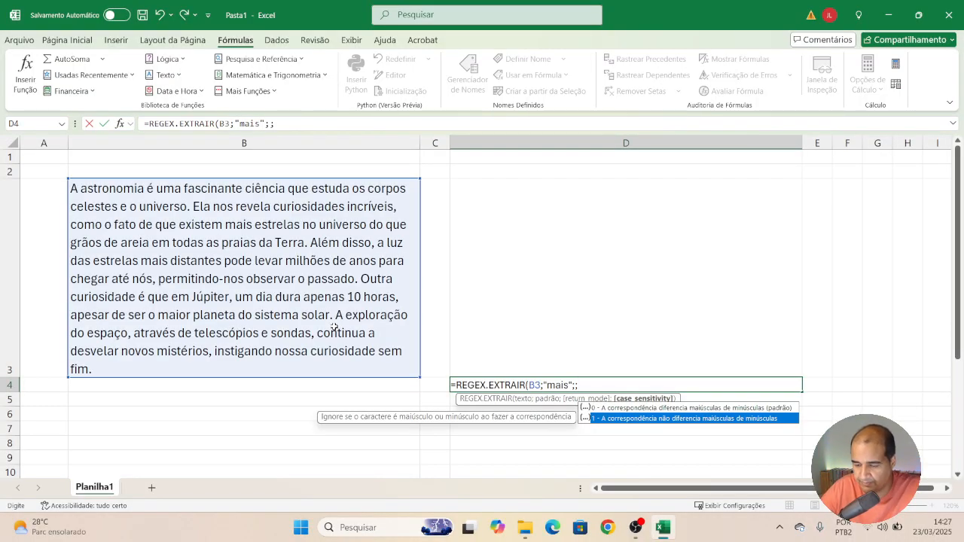
key(Escape)
text())
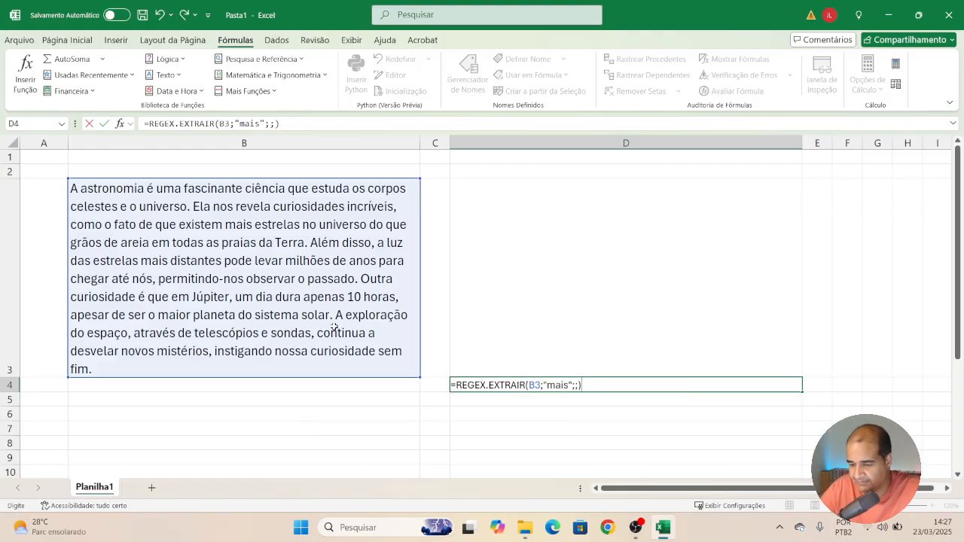
key(BackSpace)
key(BackSpace)
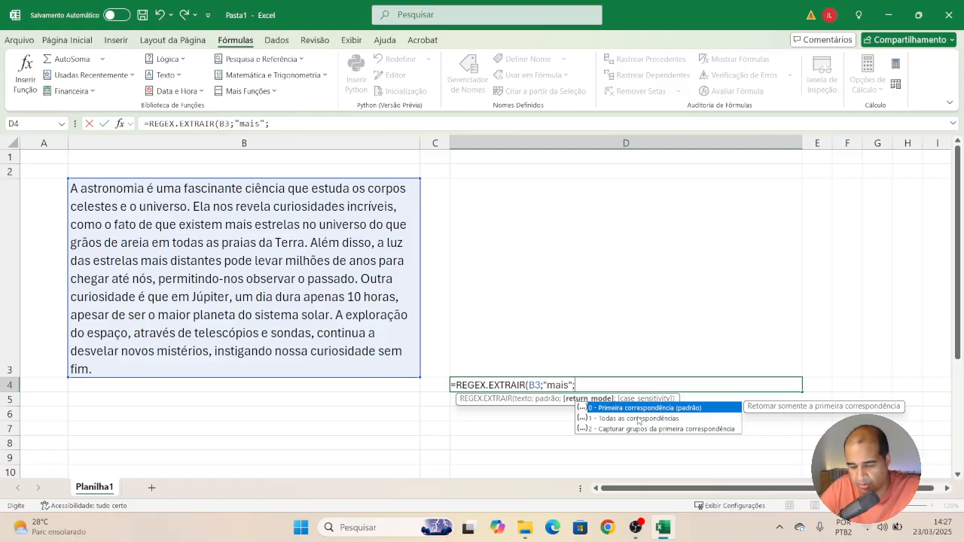
text(1;)
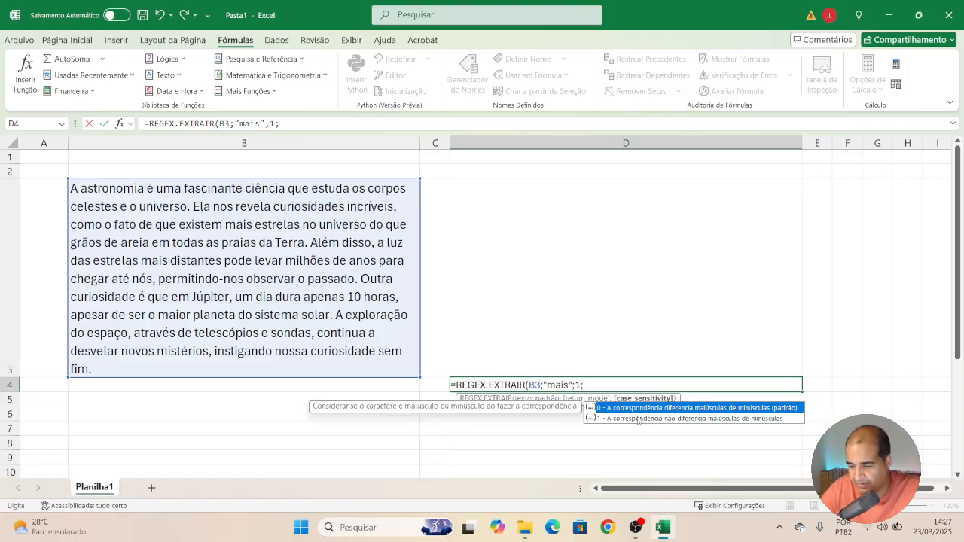
text(1)
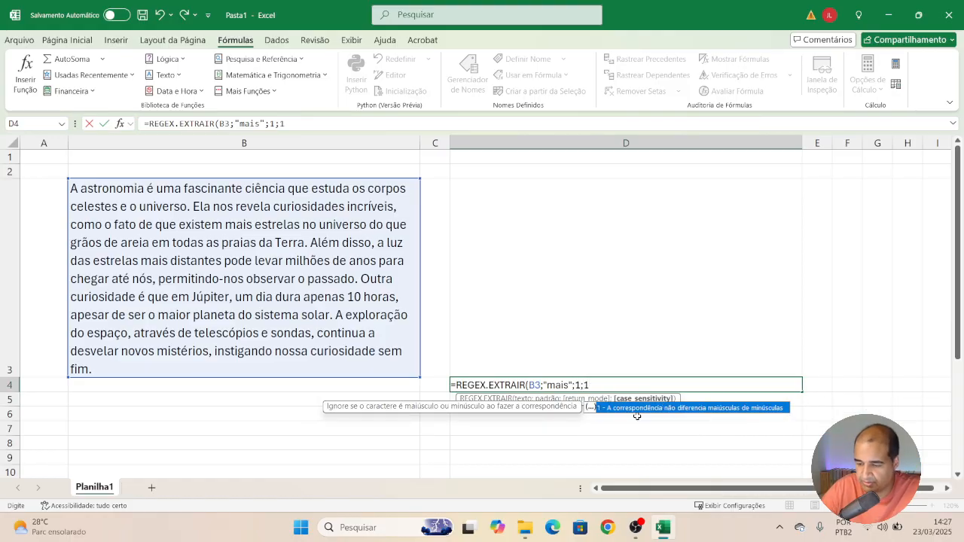
text())
key(Return)
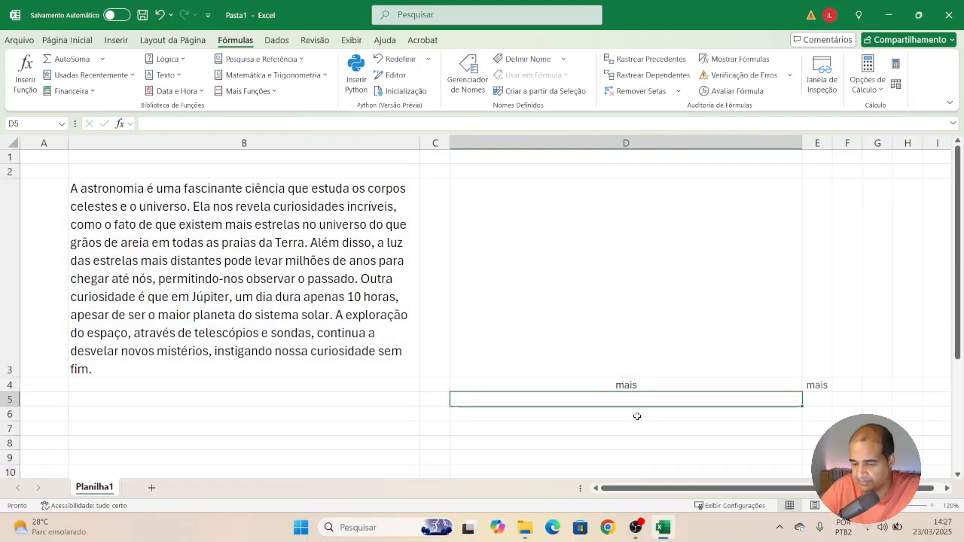
Inspect the extracted matches in D4 and E4 against the paragraph in B3.
click(635, 384)
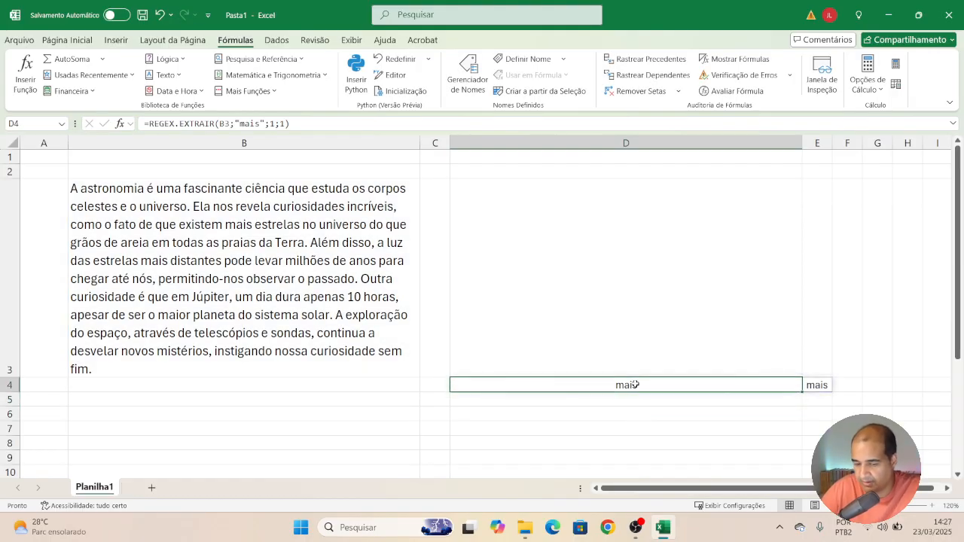
key(Right)
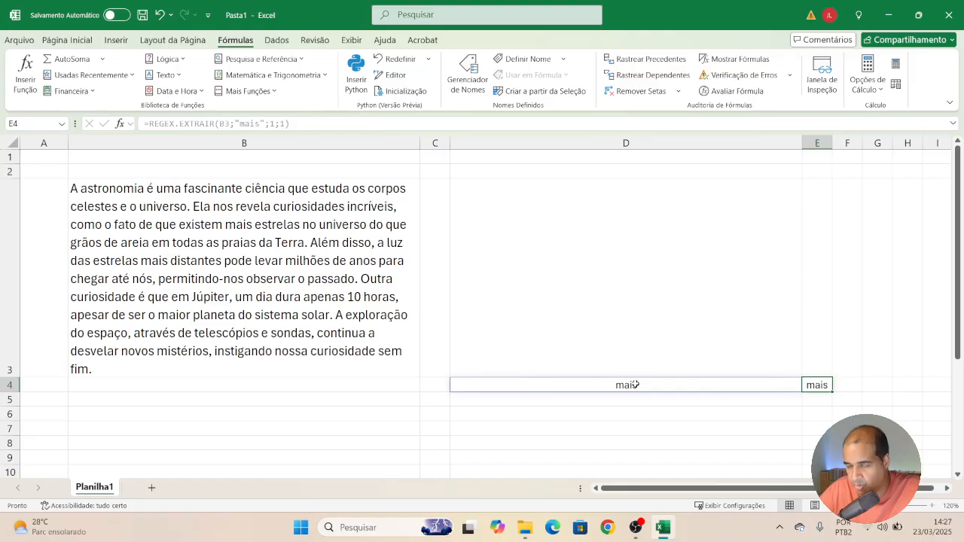
key(Right)
key(Left)
key(Left)
key(Right)
key(Left)
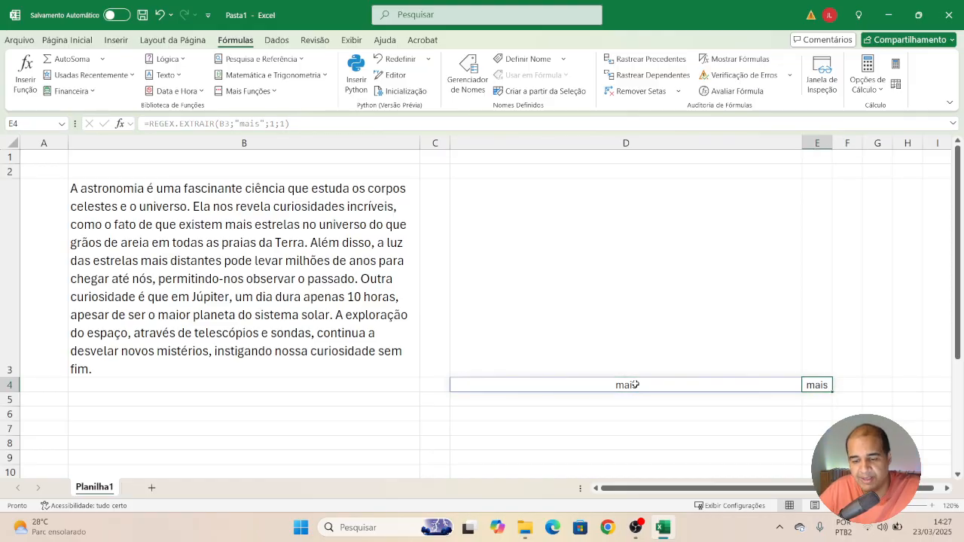
key(Up)
key(Left)
key(Left)
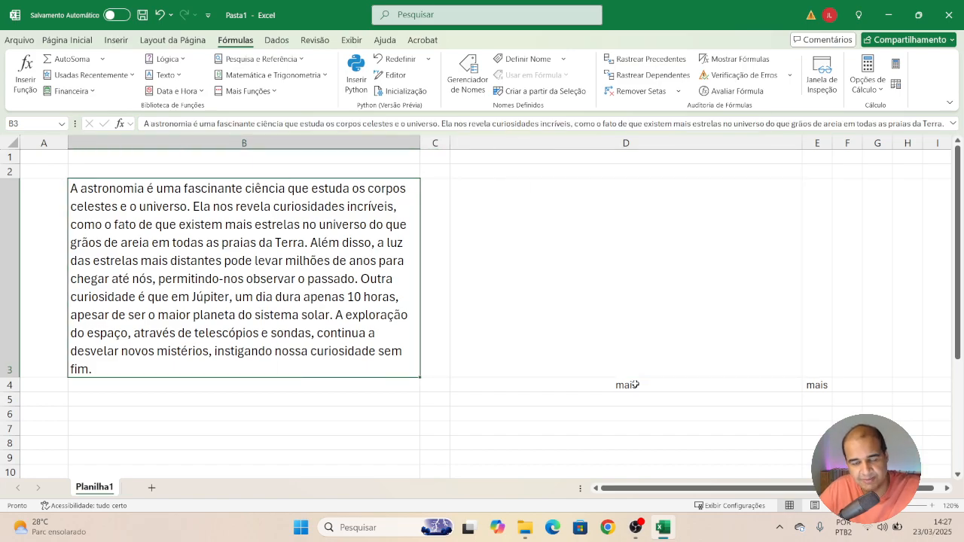
key(Down)
key(Right)
key(Right)
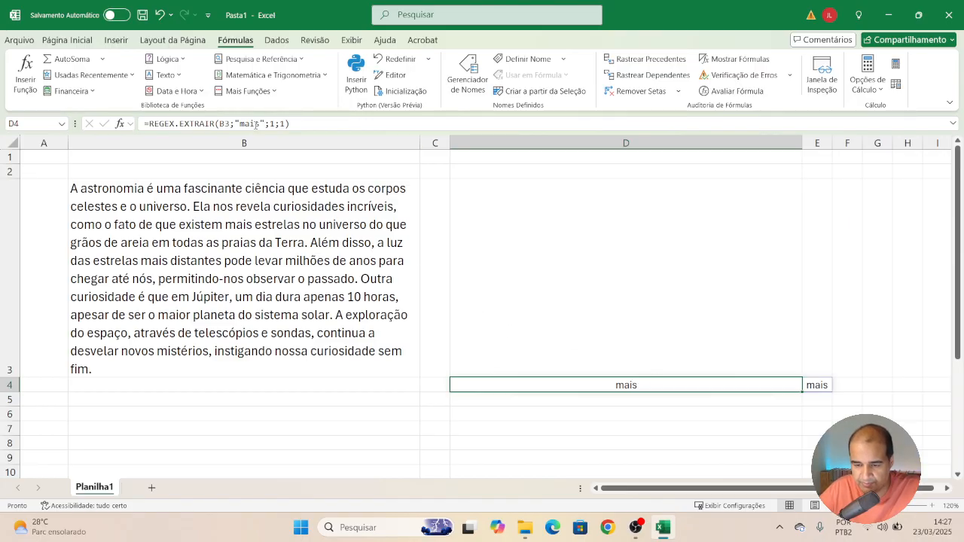
Change the pattern in D4's formula to "novos".
double_click(255, 125)
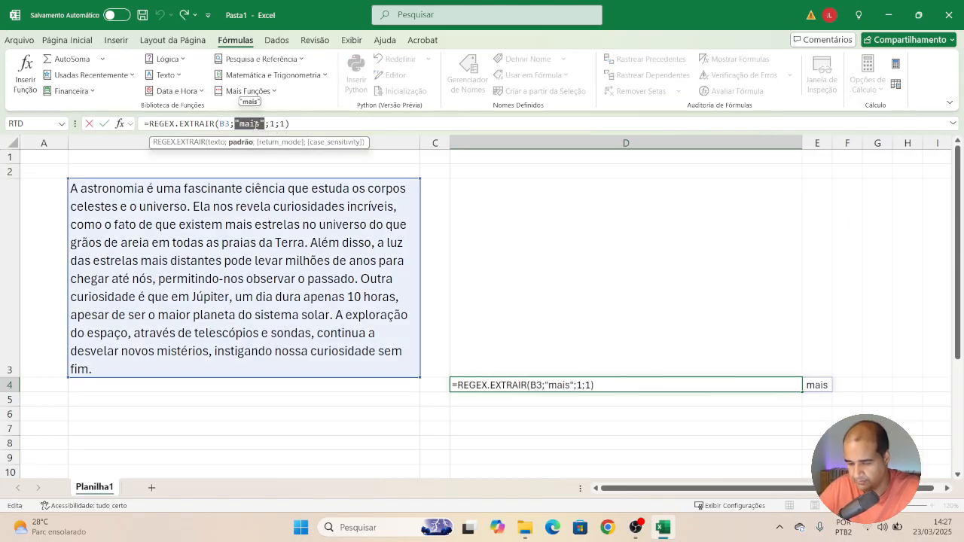
key(Left)
key(shift+Right)
key(shift+Right)
key(shift+Right)
key(shift+Right)
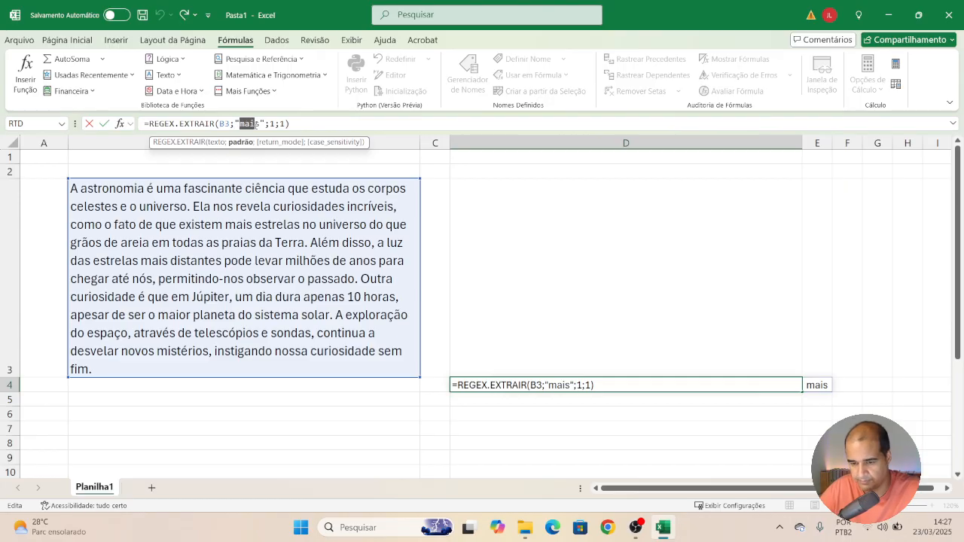
text(novos)
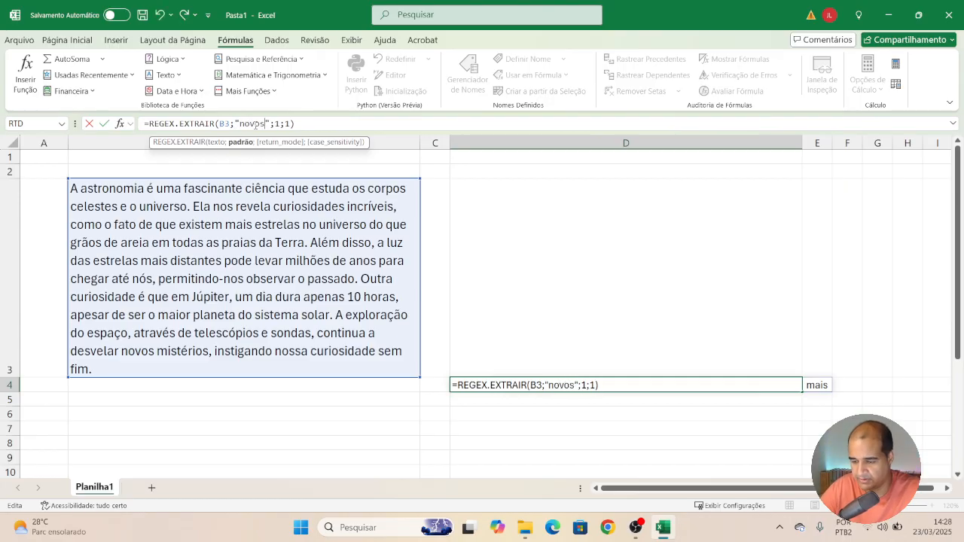
key(Return)
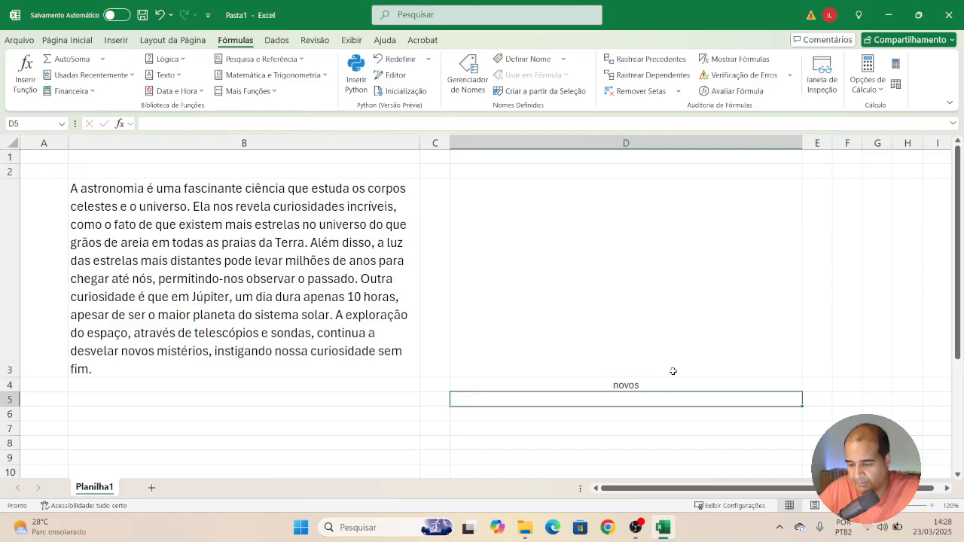
Change the pattern in D4's formula to "Outra".
click(615, 381)
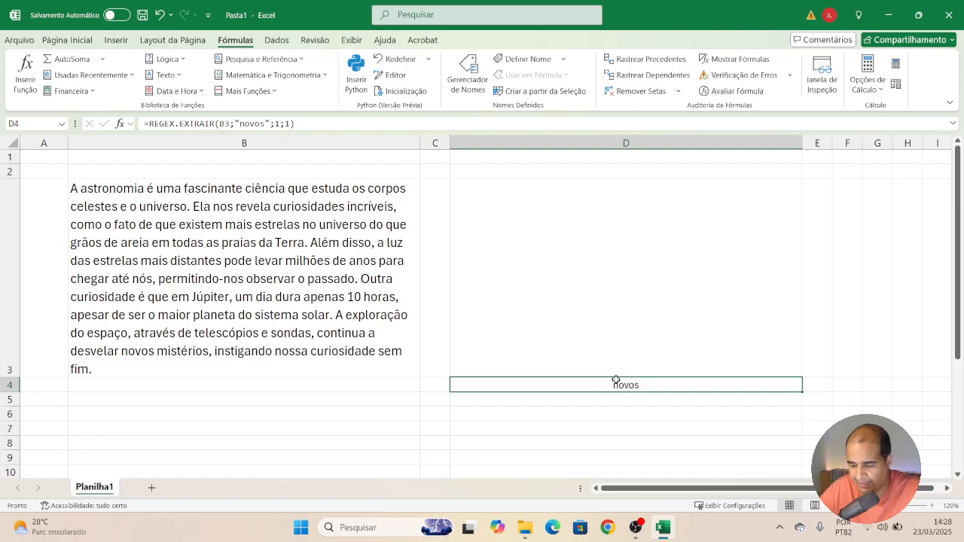
click(262, 125)
key(shift+Left)
key(shift+Left)
key(shift+Left)
key(shift+Left)
key(shift+Left)
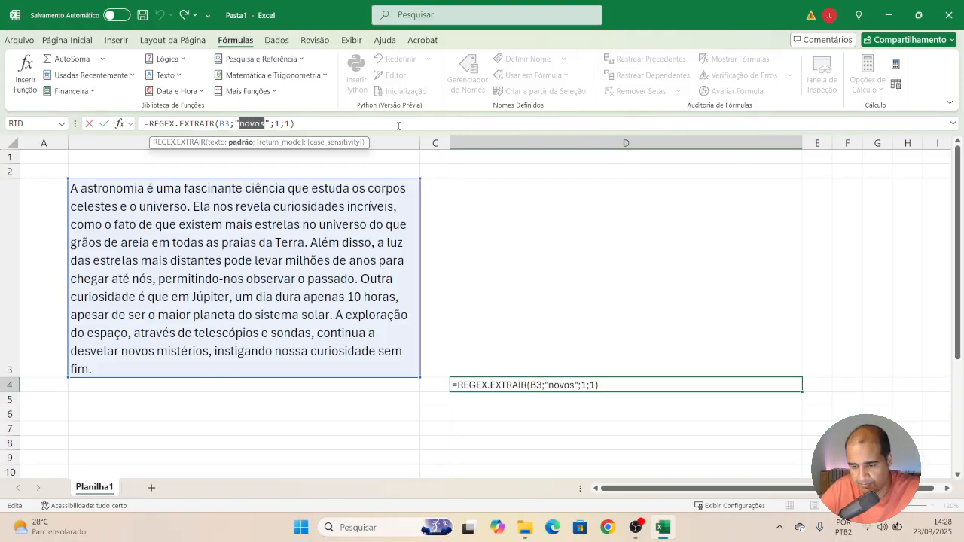
text(Outra)
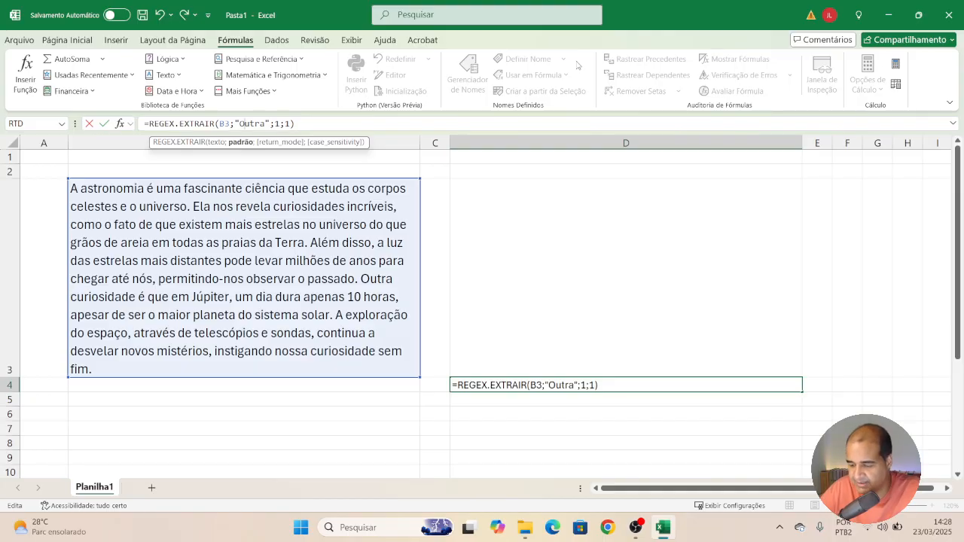
key(Return)
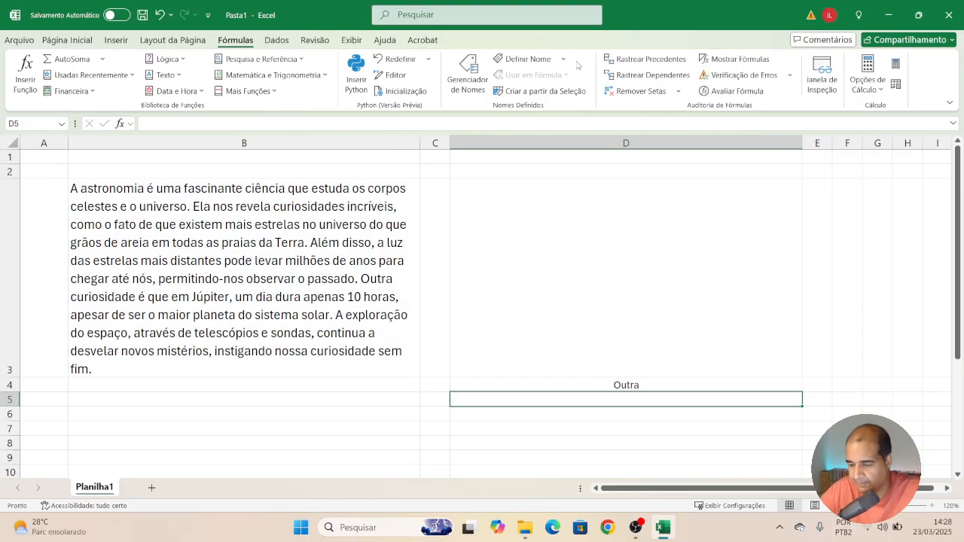
Set the case-sensitivity argument of D4's formula, with pattern "outra", to 0.
click(646, 378)
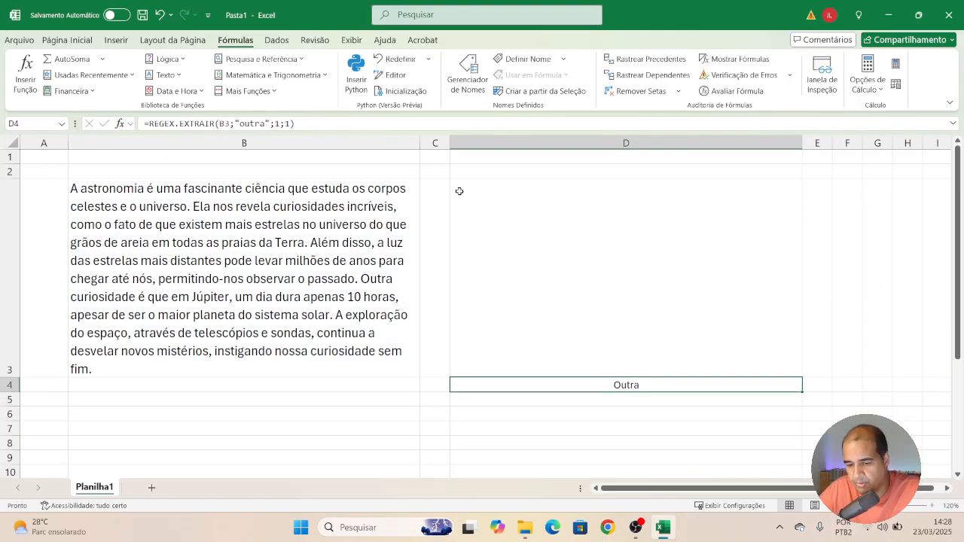
click(278, 124)
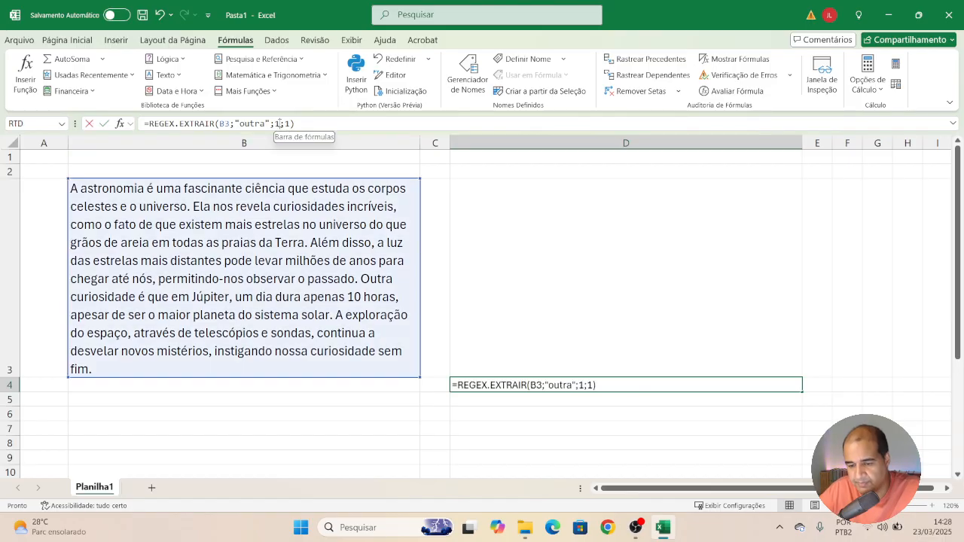
key(Right)
key(Right)
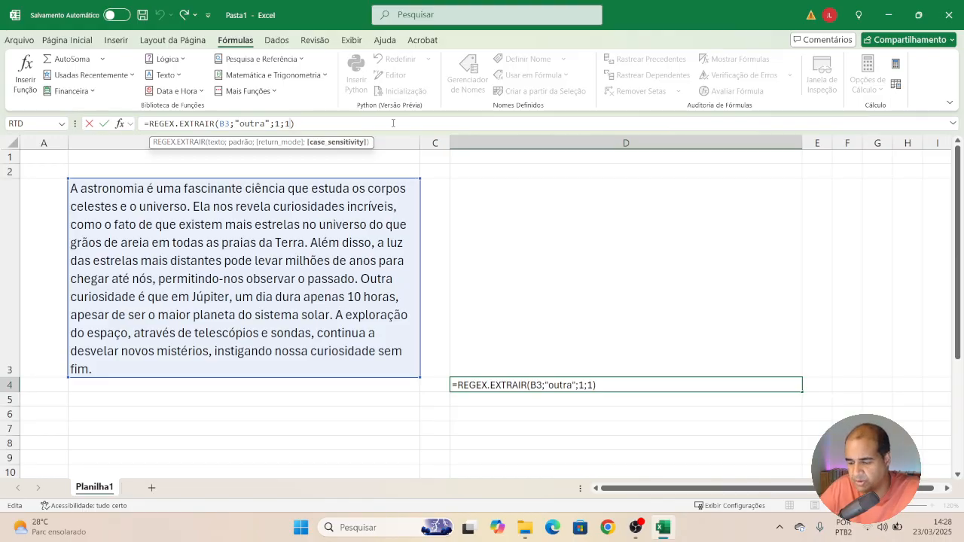
key(BackSpace)
text(0)
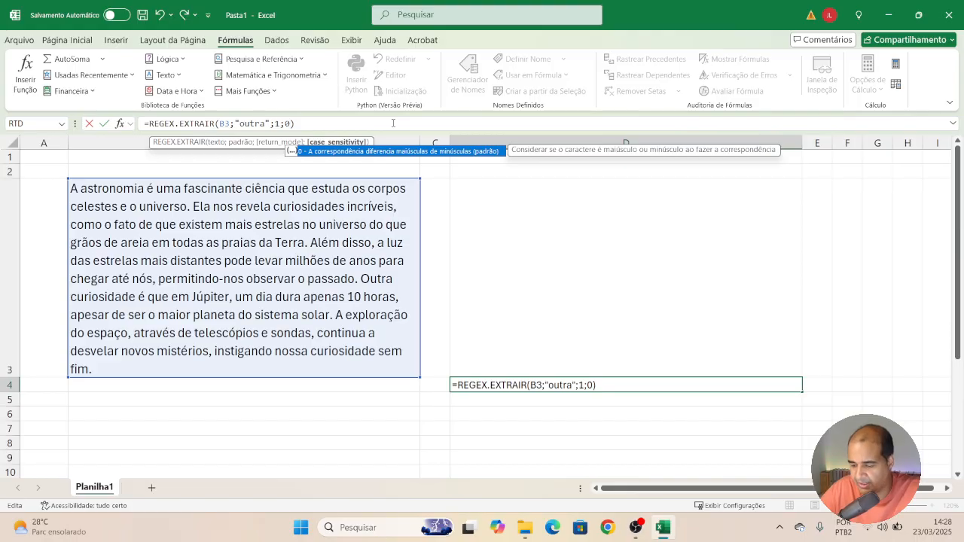
key(Return)
Clear D4 and start a REGEX.SUBSTITUIR function there.
click(510, 383)
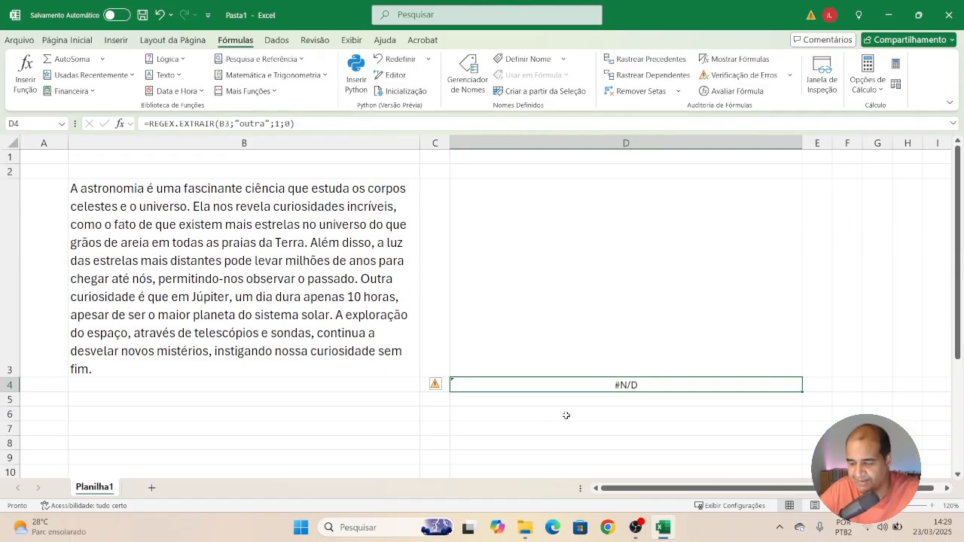
key(Delete)
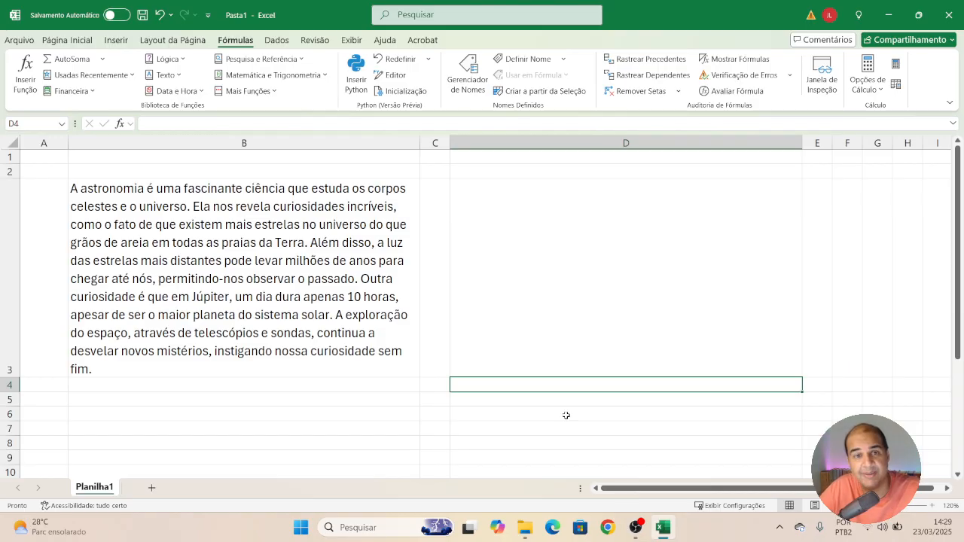
text(=)
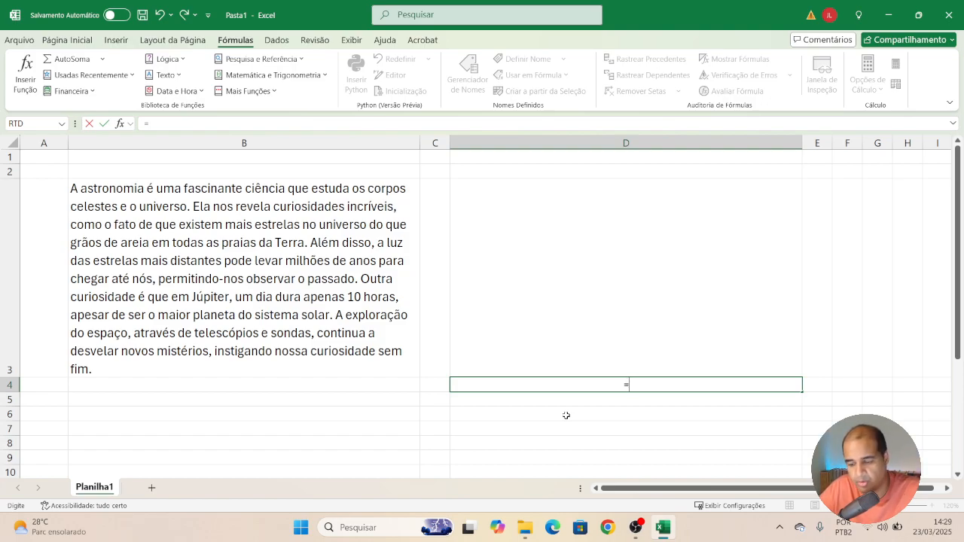
text(rege)
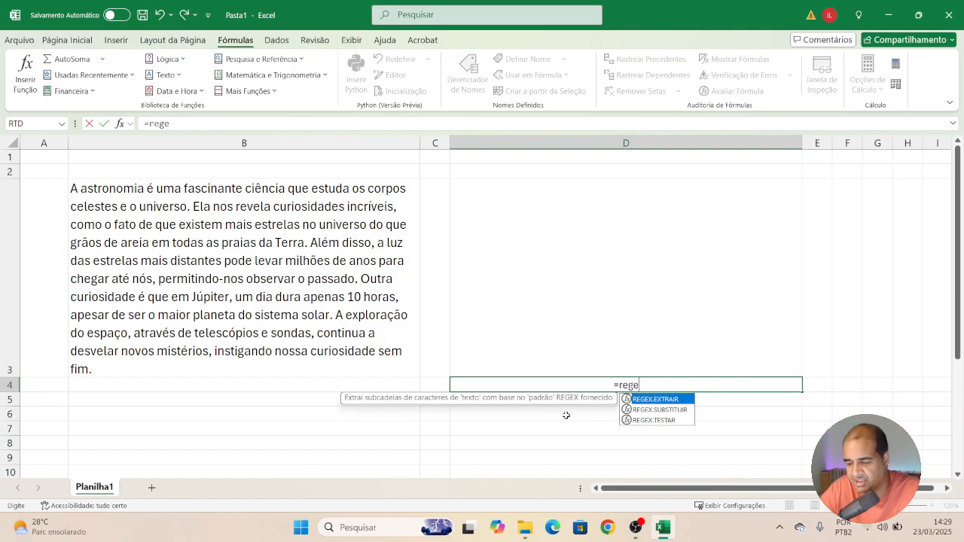
key(Down)
key(Tab)
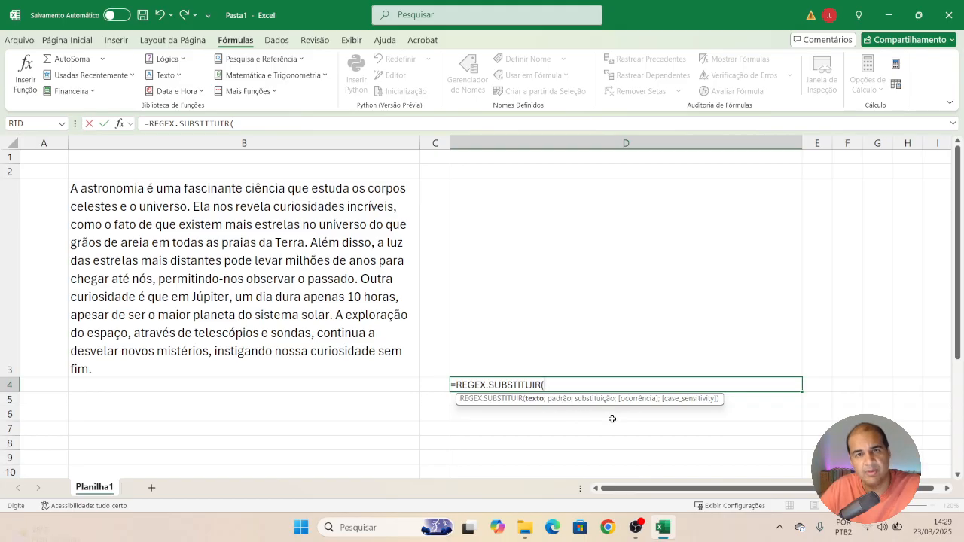
Use B3 as the text and "planeta" as the pattern in D4's REGEX.SUBSTITUIR formula.
click(351, 317)
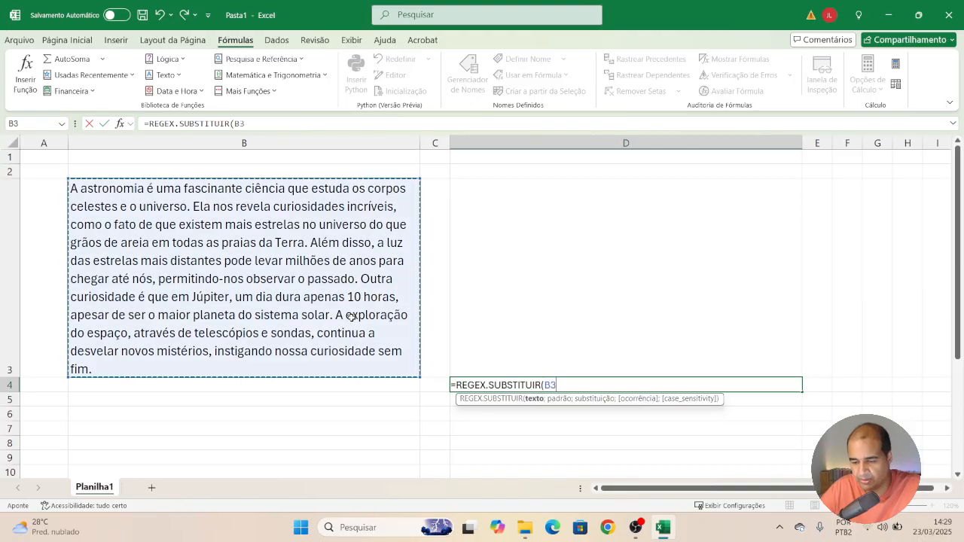
text(;)
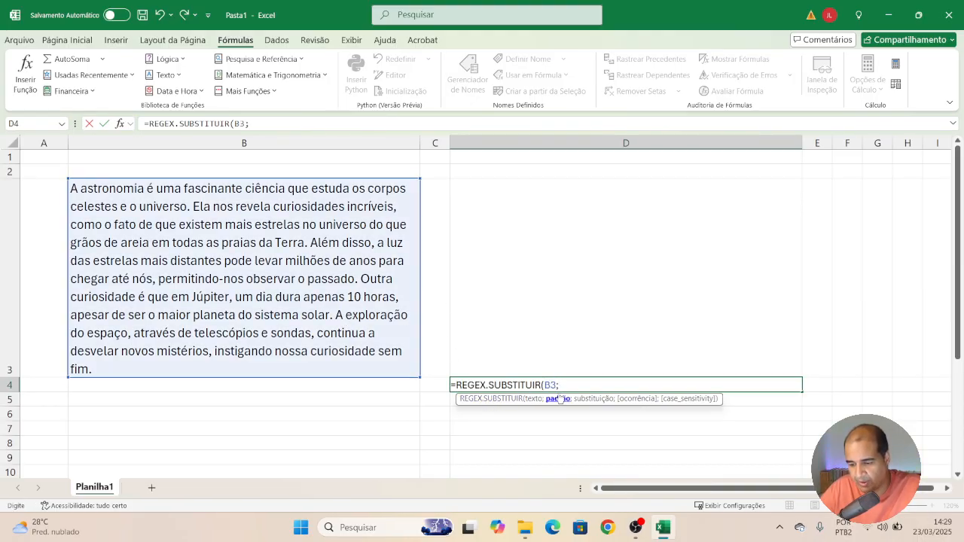
text(")
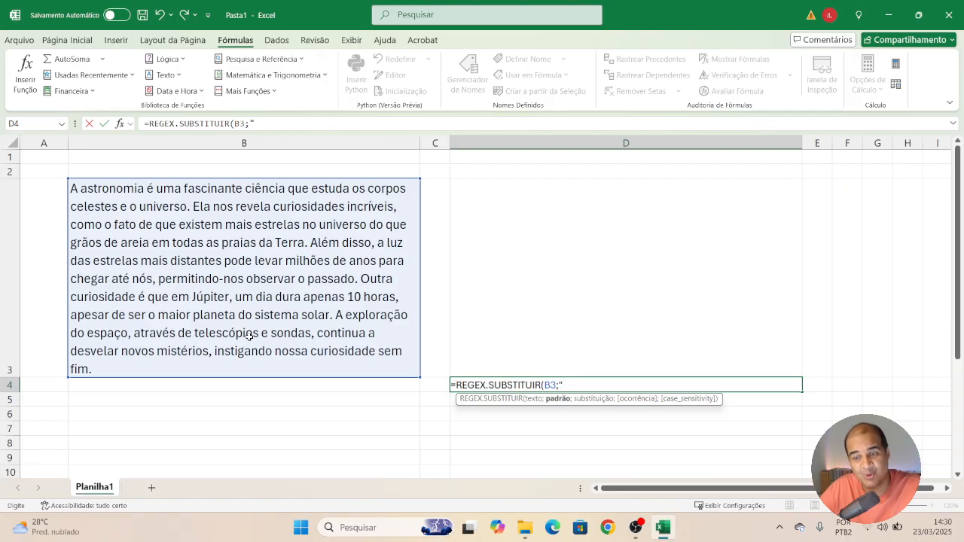
text(planeta)
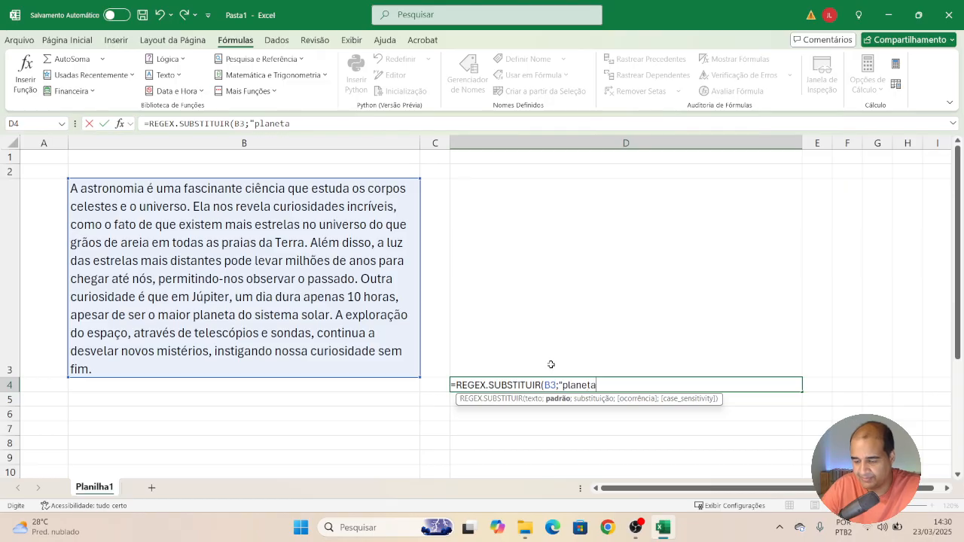
text(".)
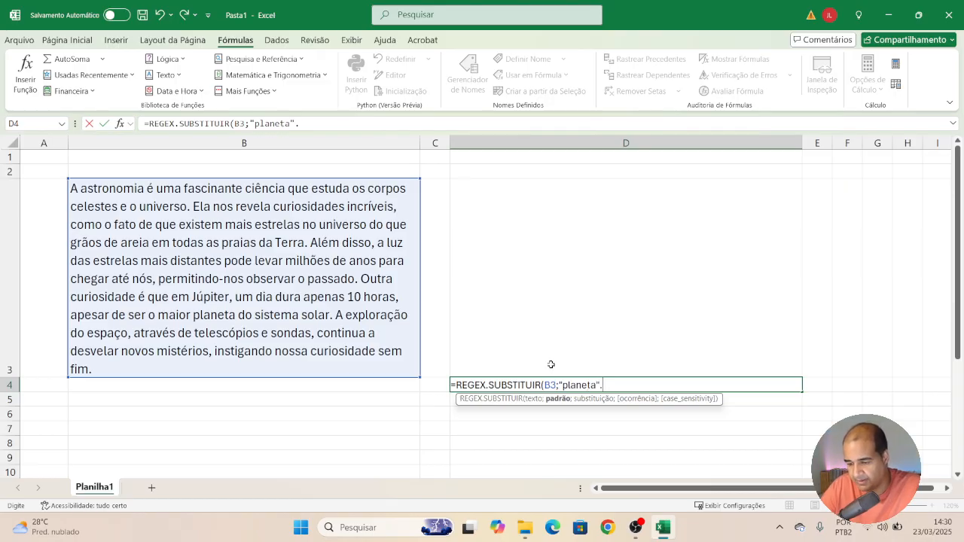
key(BackSpace)
text(;)
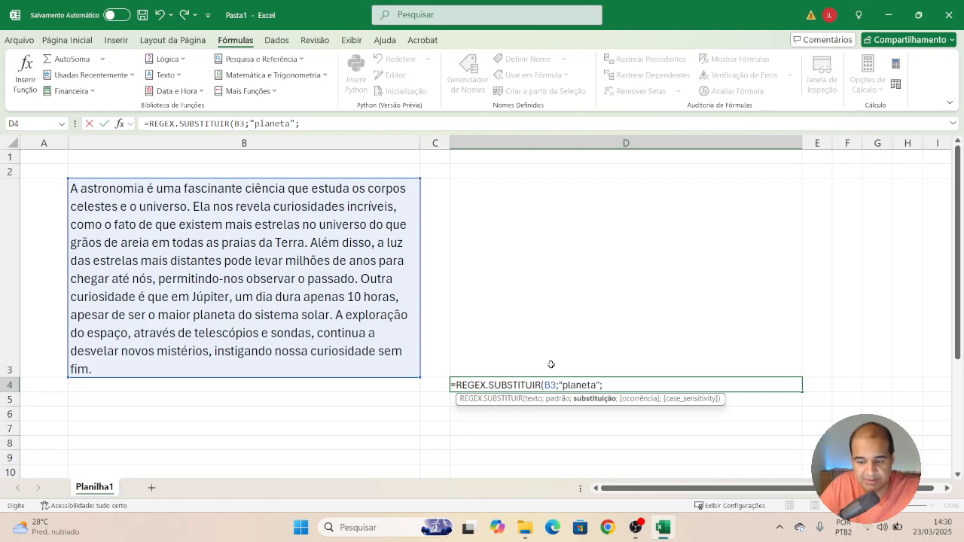
text(cometa)
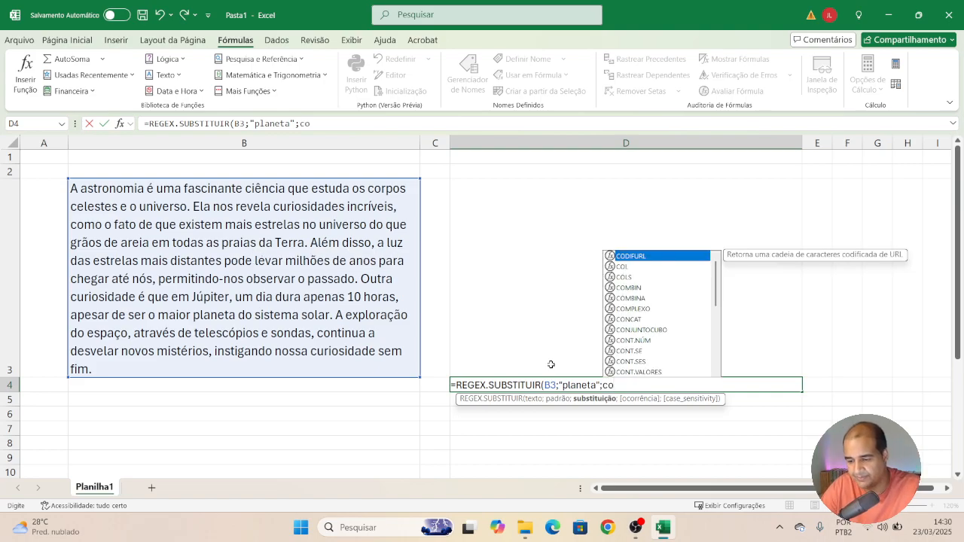
Complete D4's formula with replacement "cometa", occurrence 0 and case-sensitivity 1, and enter it.
key(BackSpace)
key(BackSpace)
key(BackSpace)
key(BackSpace)
key(BackSpace)
key(BackSpace)
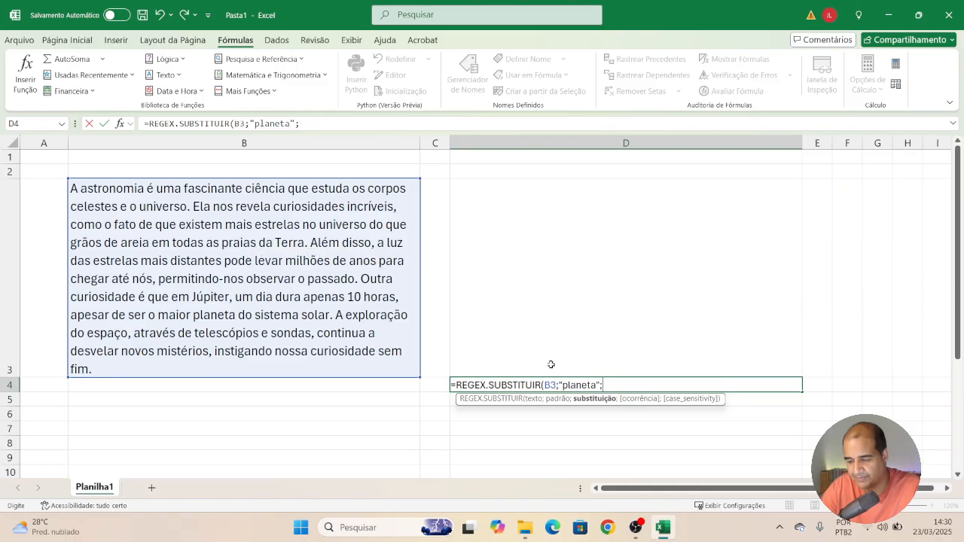
text("c)
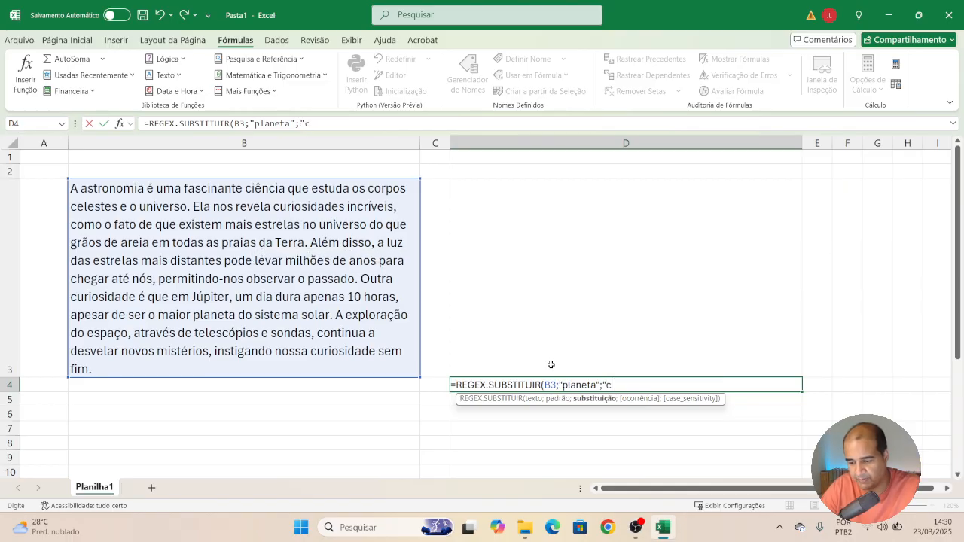
text(ote)
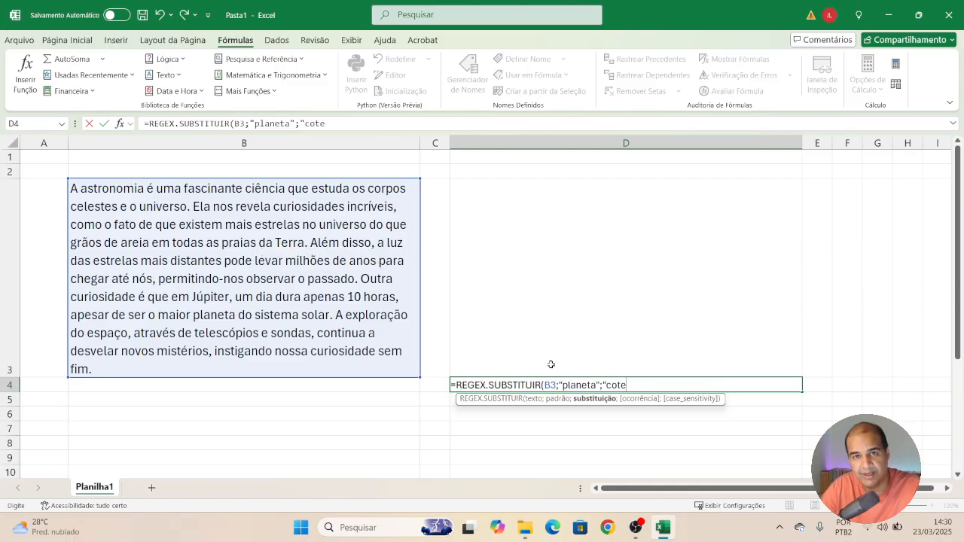
key(BackSpace)
key(BackSpace)
text(meta)
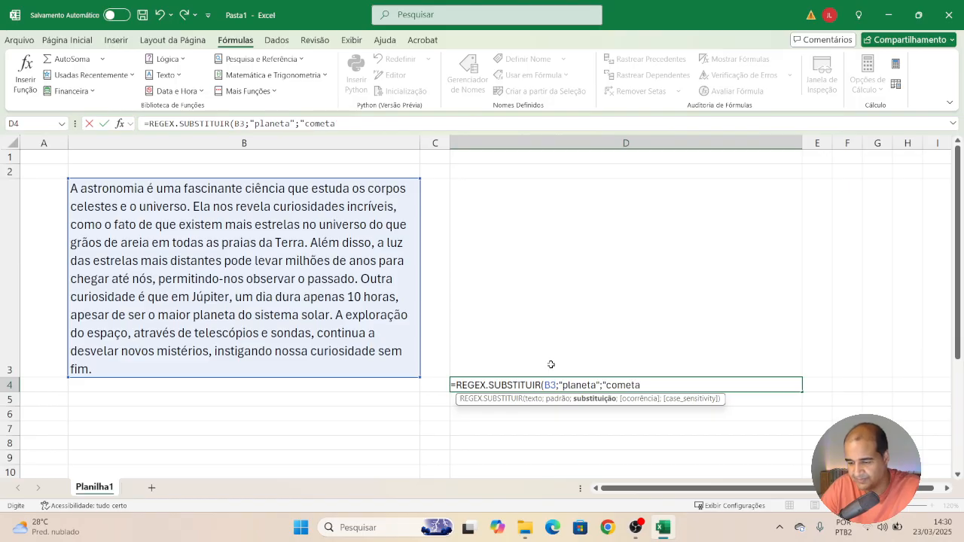
text(";)
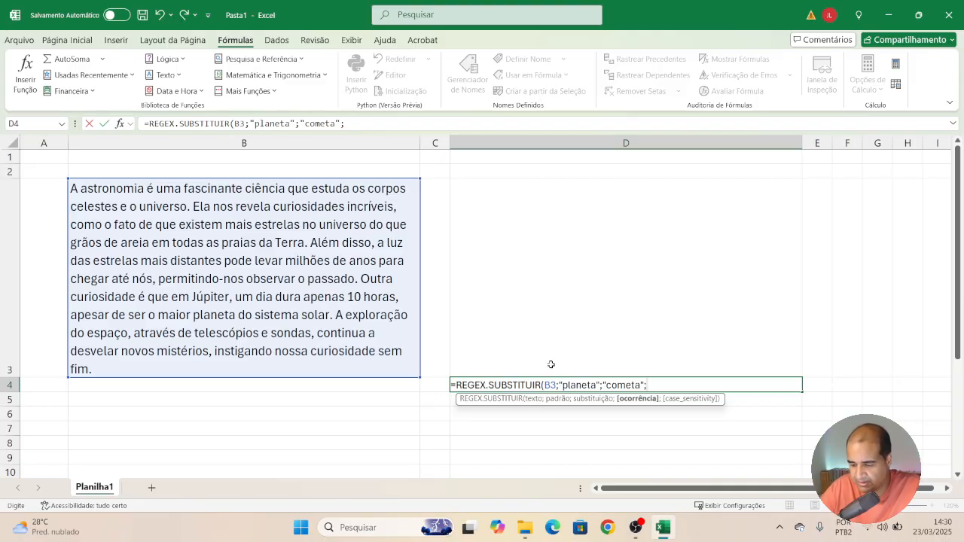
text(0)
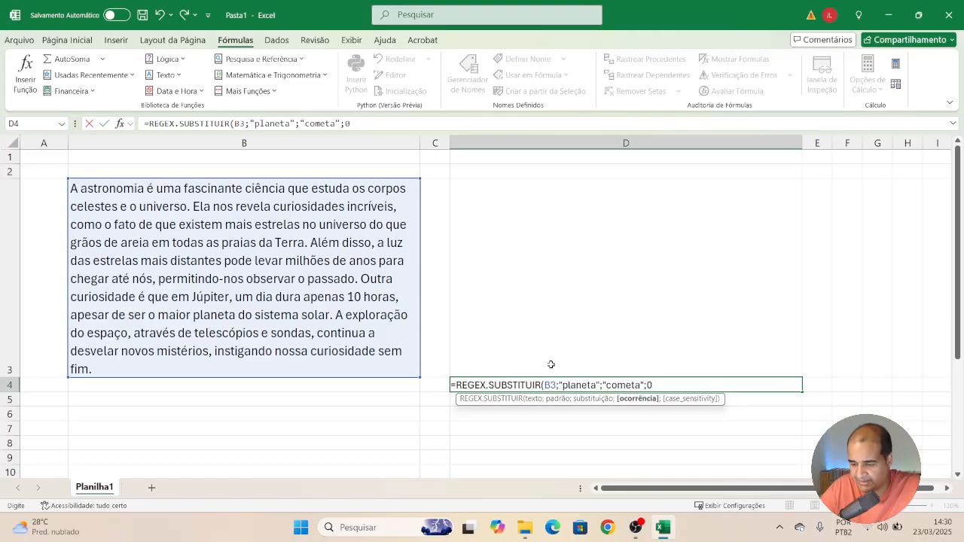
text(;)
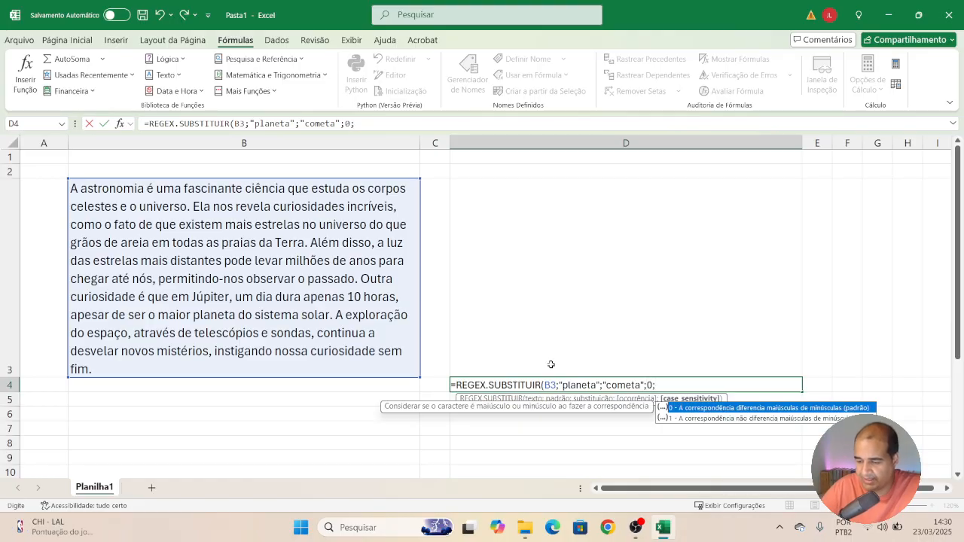
key(Down)
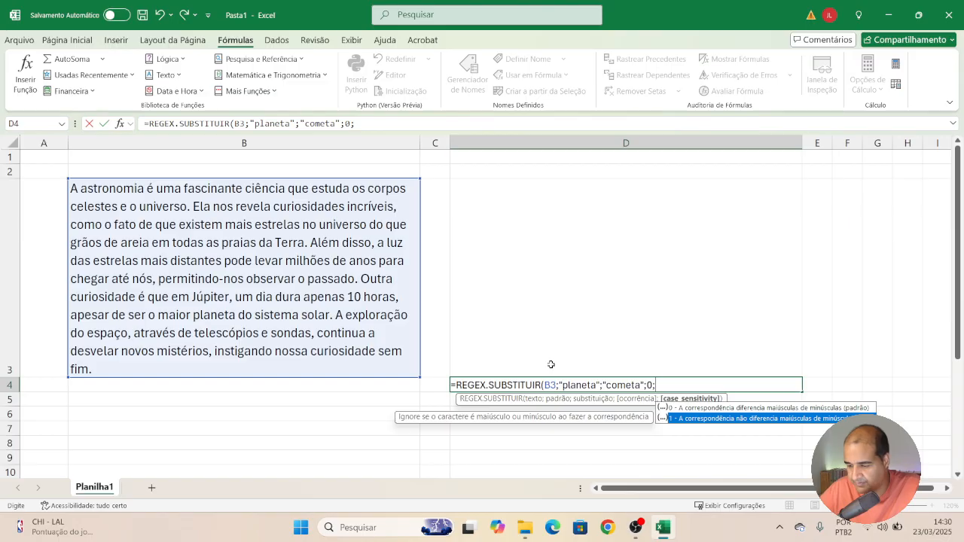
double_click(677, 418)
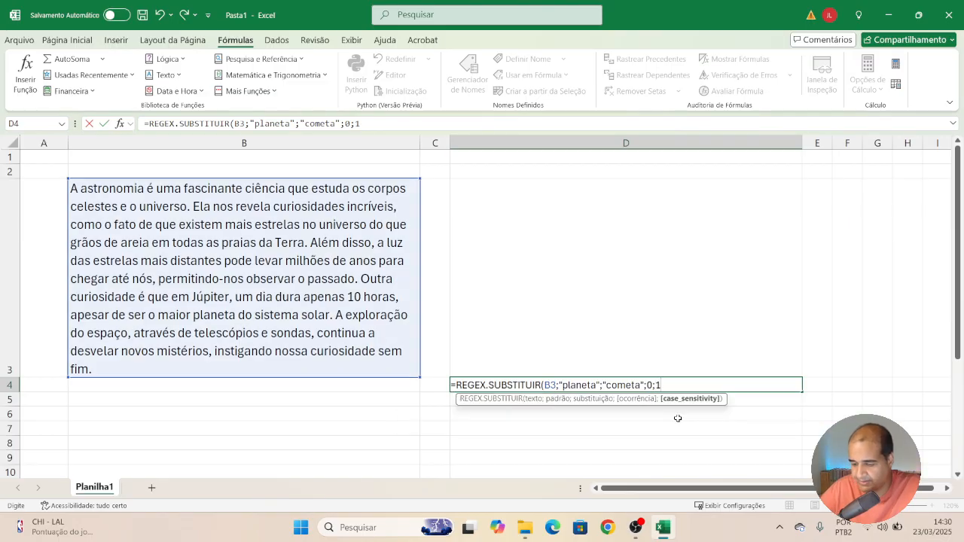
text())
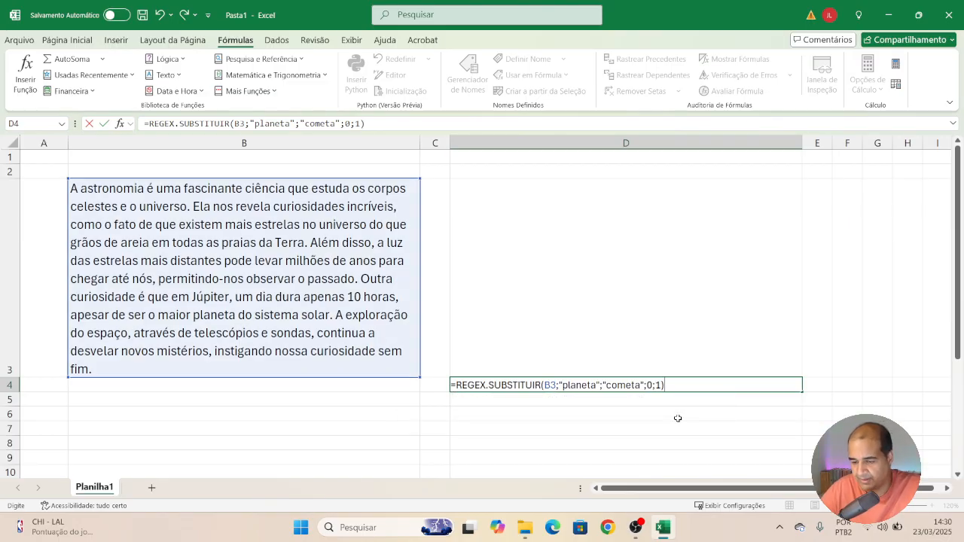
key(Return)
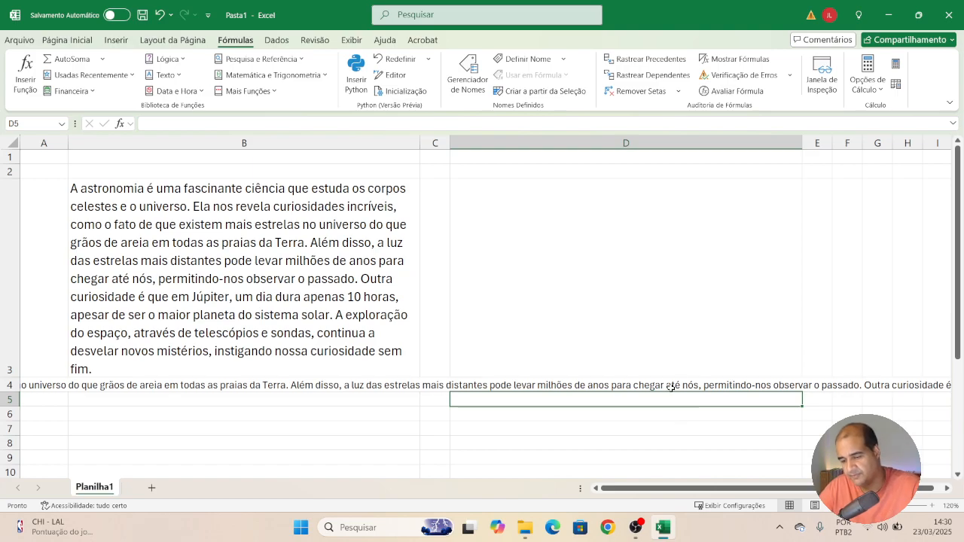
Move the REGEX.SUBSTITUIR formula cell from D4 up to D3.
click(670, 388)
drag(645, 378, 643, 351)
click(598, 385)
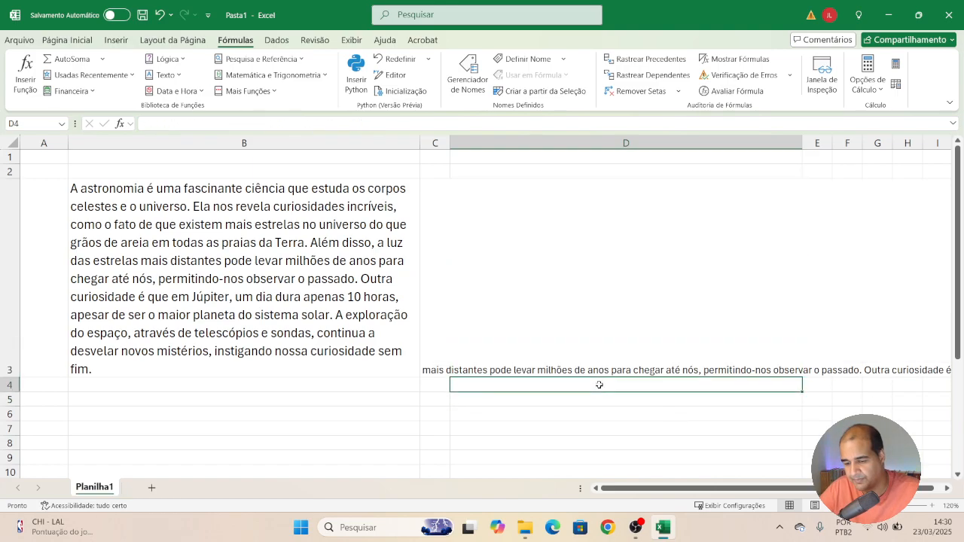
Copy B3's formatting onto D3 with the Format Painter.
click(345, 292)
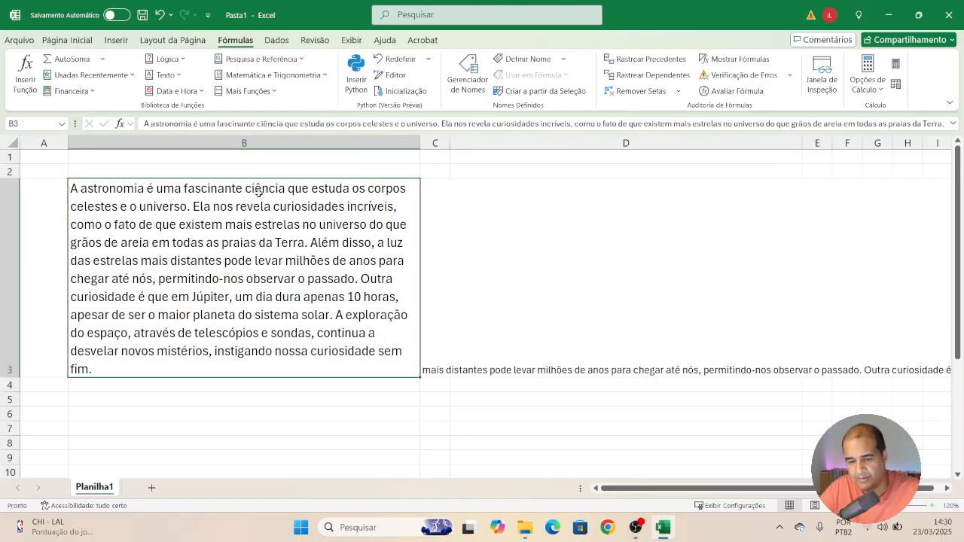
click(68, 40)
click(52, 89)
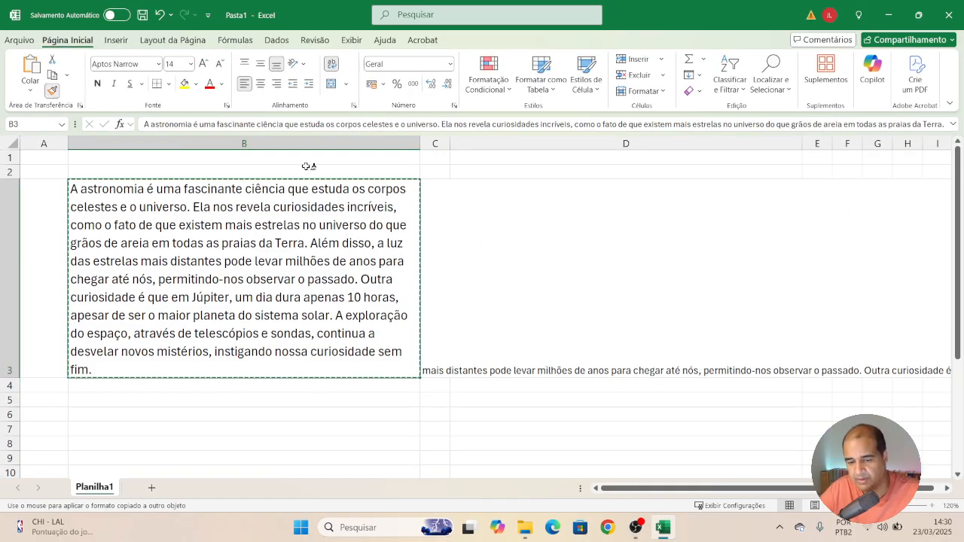
click(501, 259)
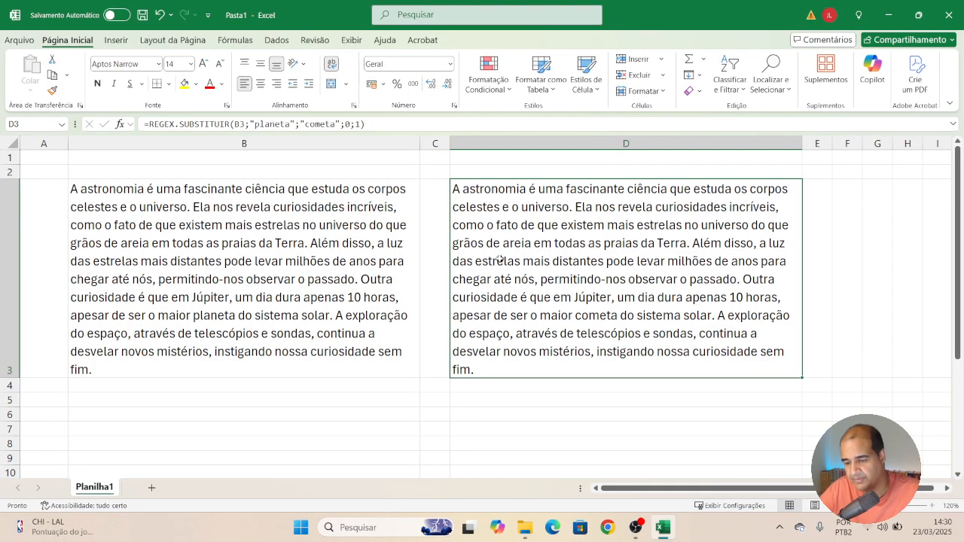
click(440, 426)
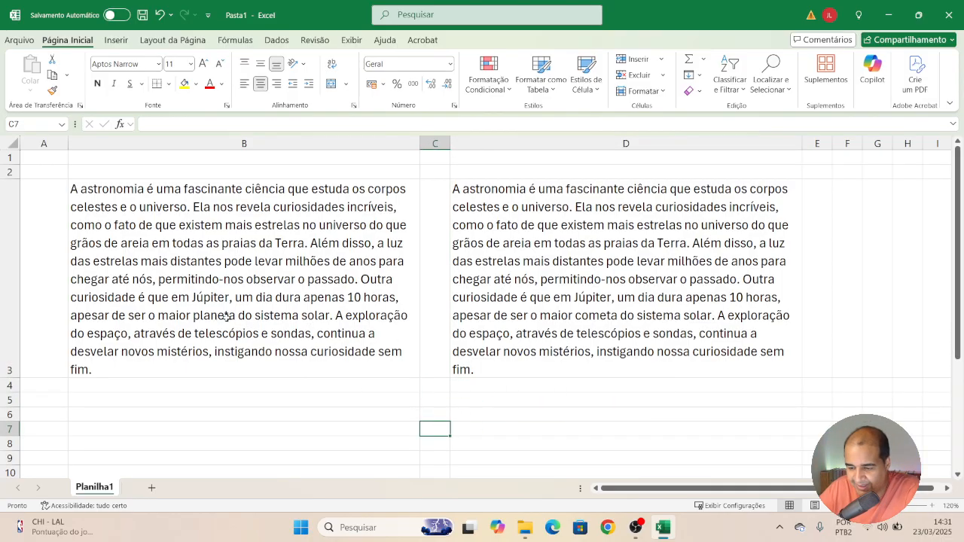
click(611, 317)
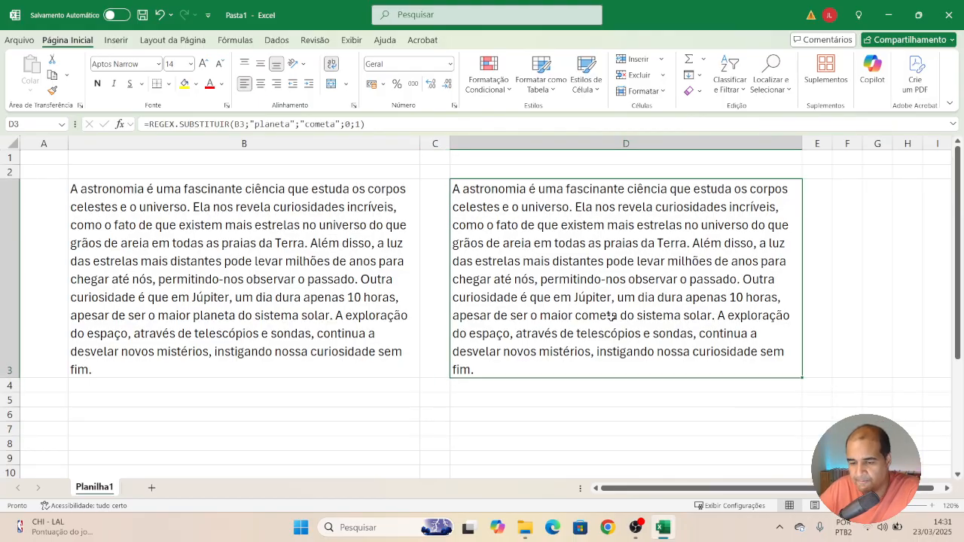
double_click(290, 125)
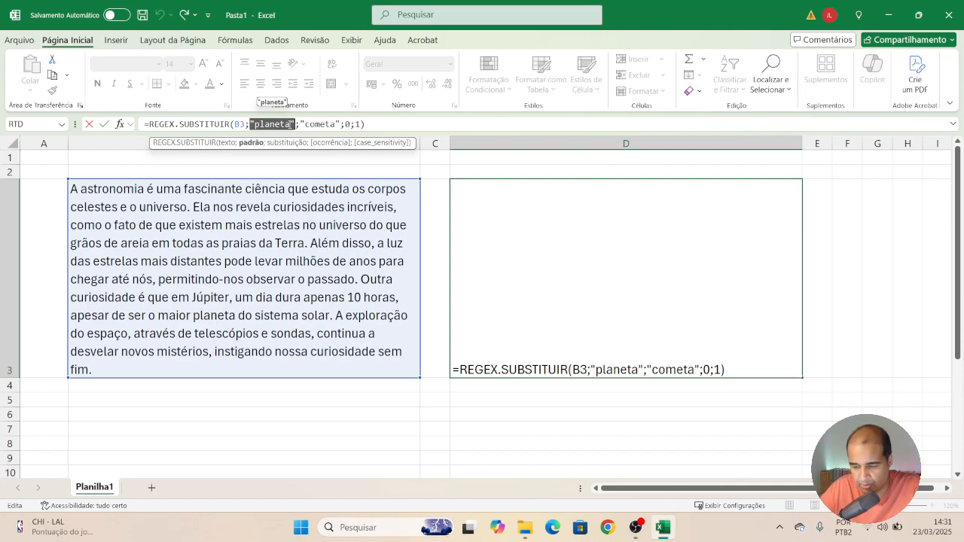
click(292, 124)
key(shift+Left)
key(shift+Left)
key(shift+Left)
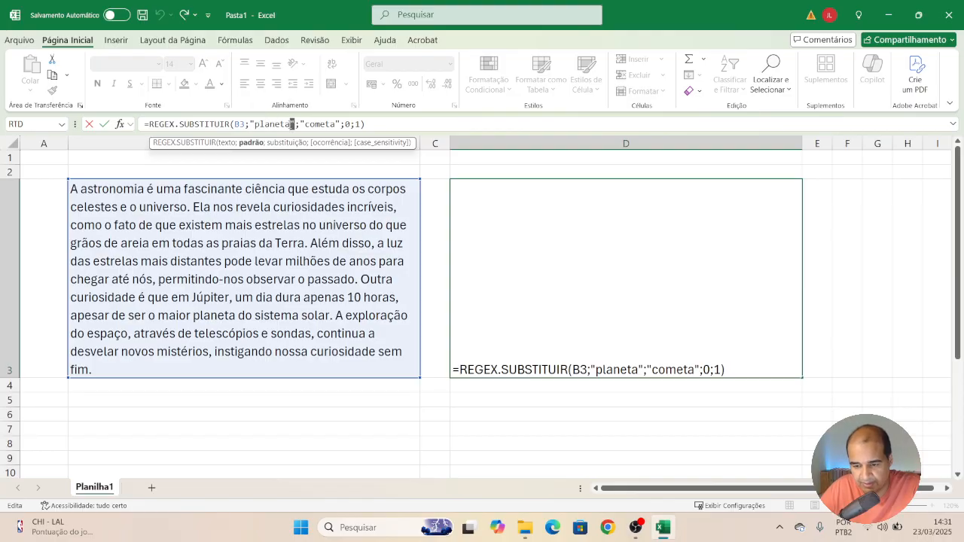
key(Right)
key(shift+Left)
key(shift+Left)
key(shift+Left)
key(shift+Left)
key(shift+Left)
key(shift+Left)
key(shift+Left)
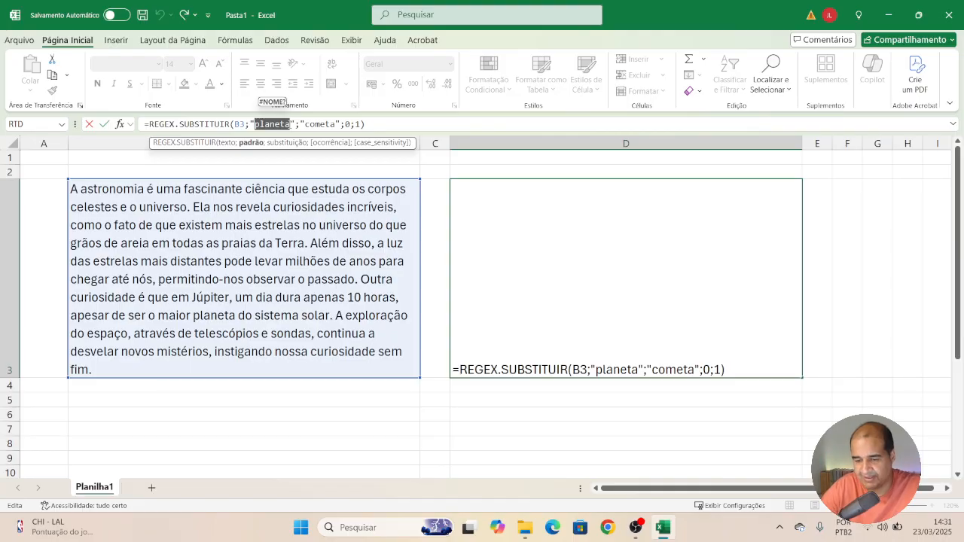
text(ma)
key(Return)
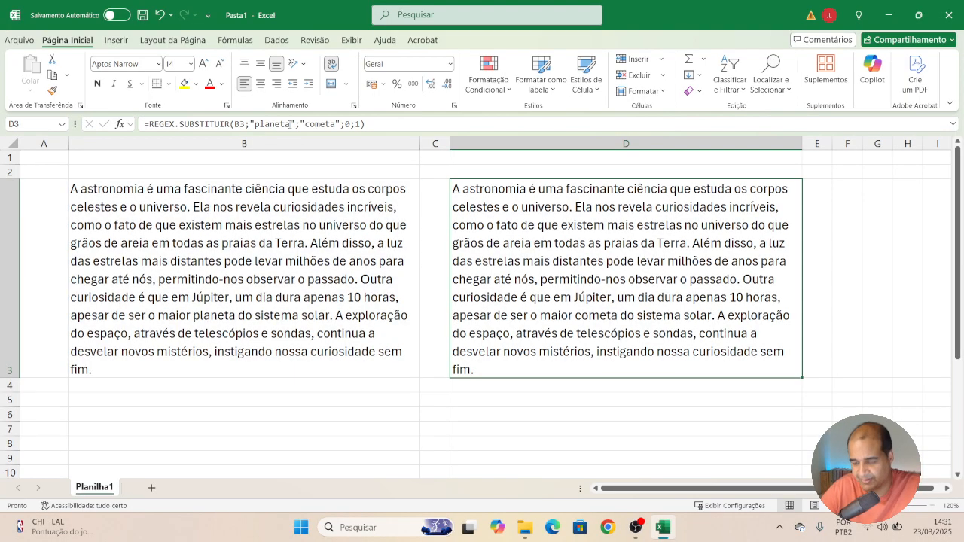
Start a REGEX.EXTRAIR function in B5 with B3 as the text.
key(Left)
key(Left)
key(Down)
text(=)
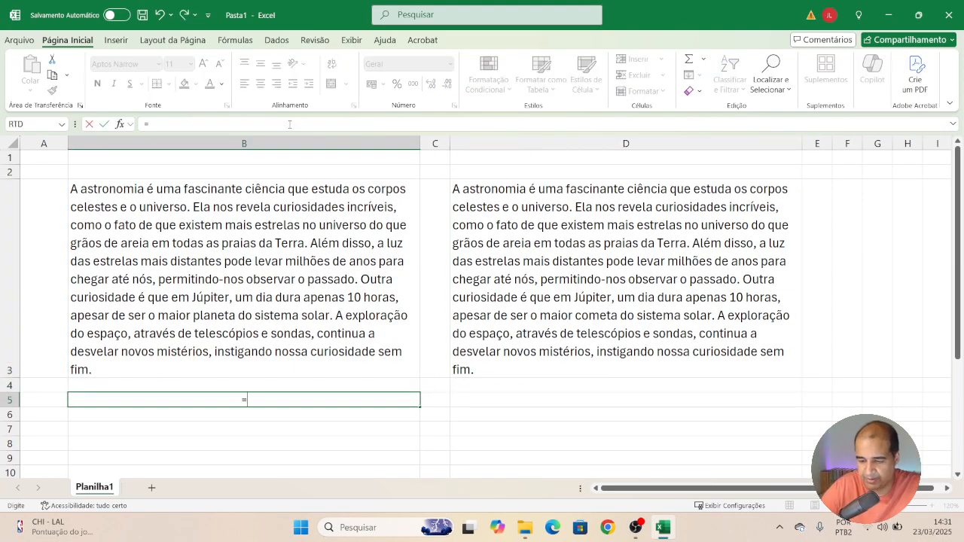
text(reg)
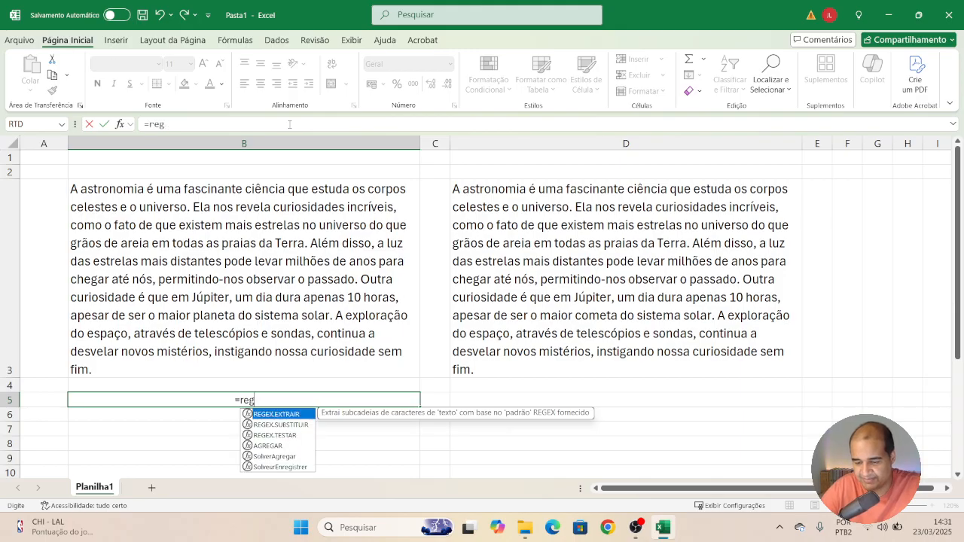
key(Down)
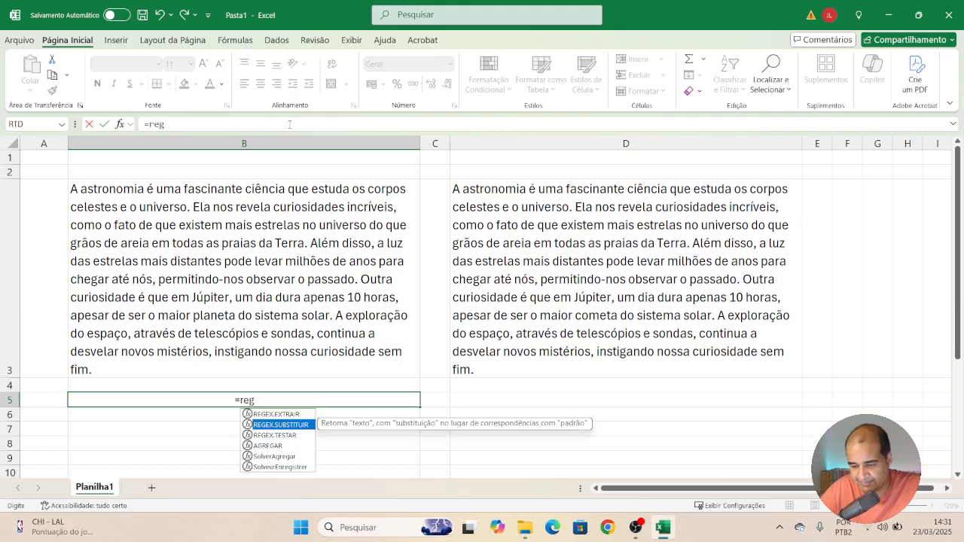
key(Up)
key(Tab)
key(Up)
key(Up)
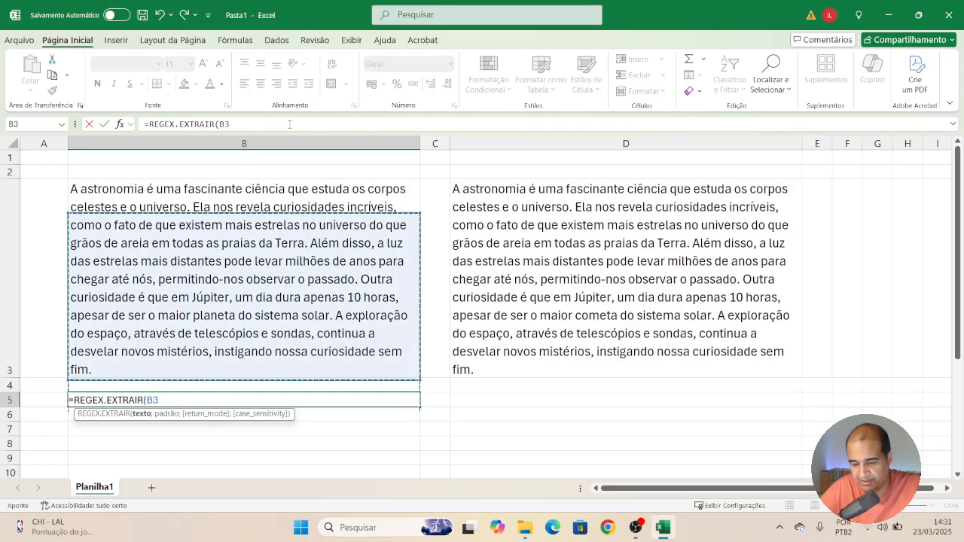
Set the REGEX.EXTRAIR pattern to "mais" and enter the formula.
text(;"ma)
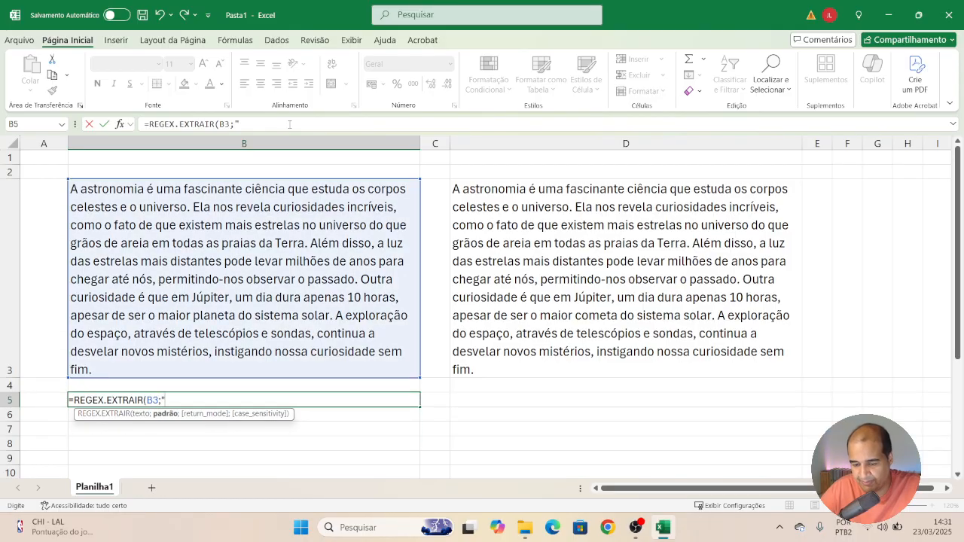
text(is")
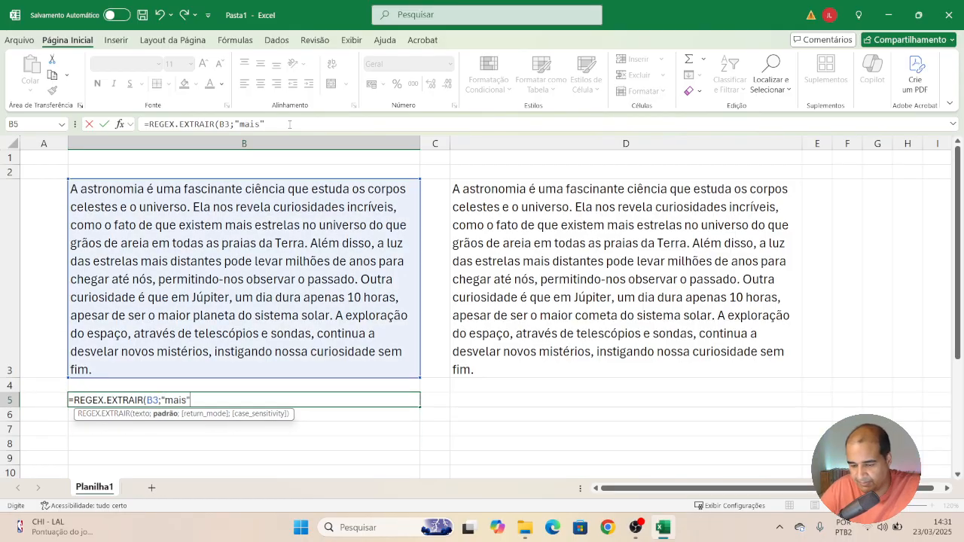
text())
key(Return)
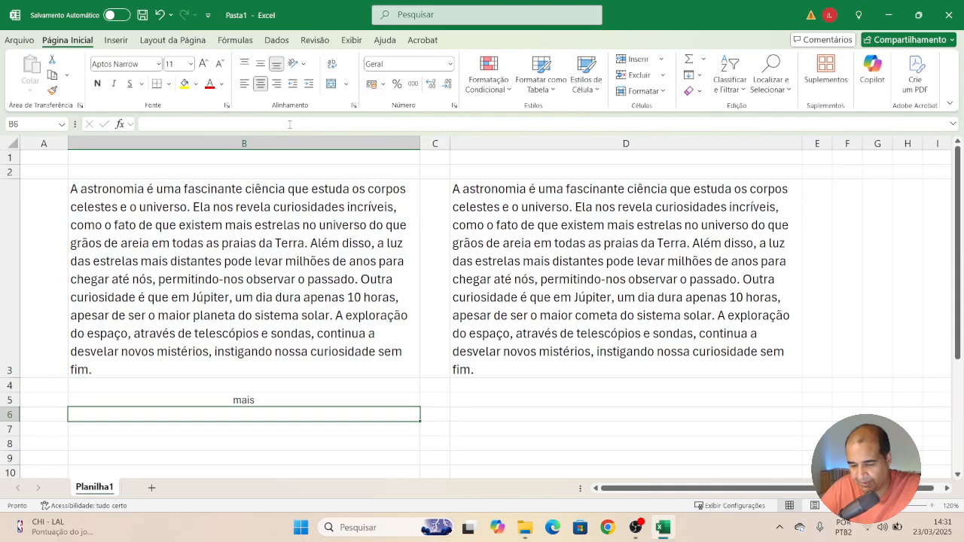
Set B5's REGEX.EXTRAIR return mode to 1 (all matches) and enter the formula.
key(Up)
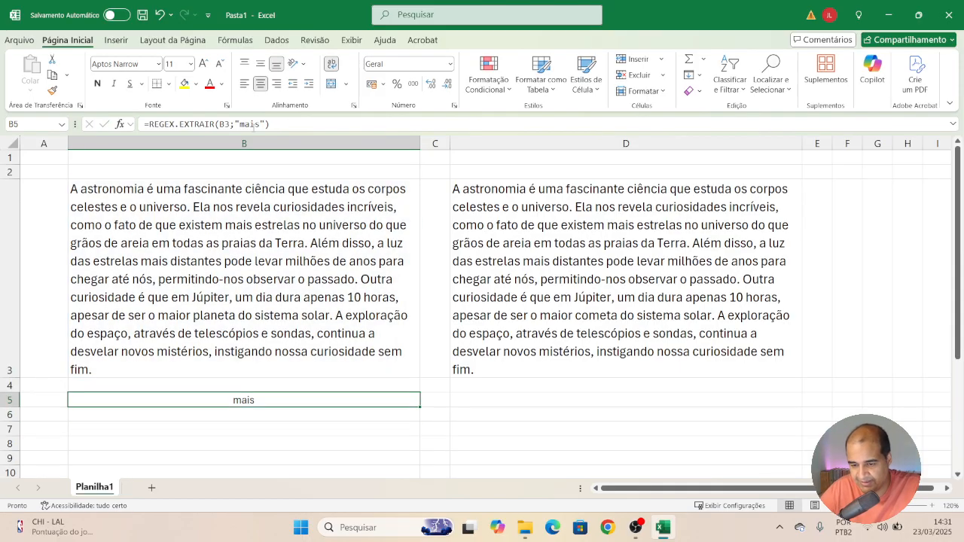
click(264, 124)
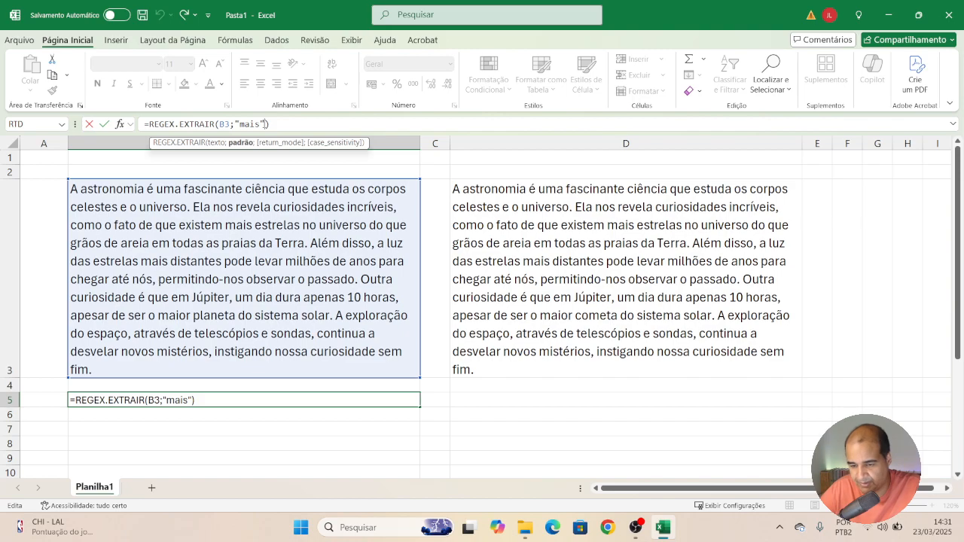
text(;)
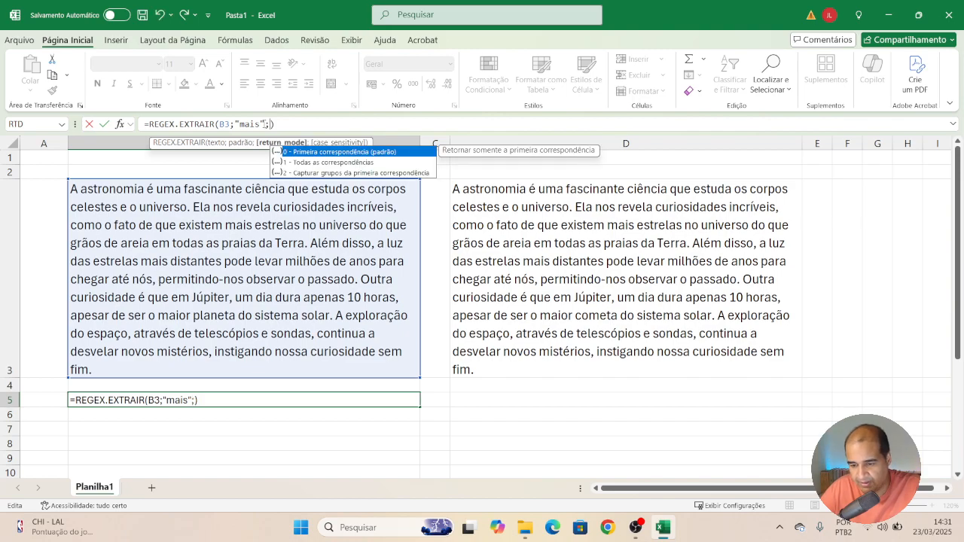
key(Down)
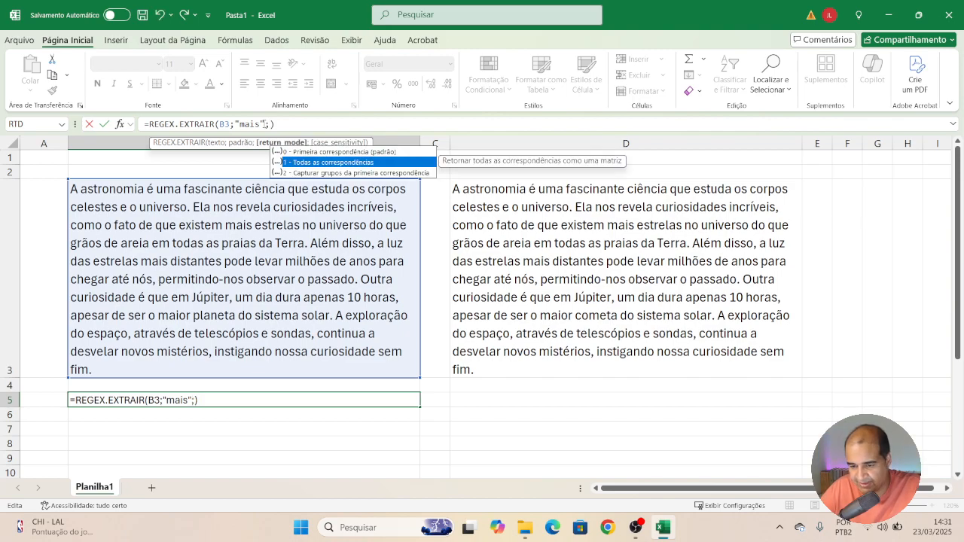
double_click(318, 162)
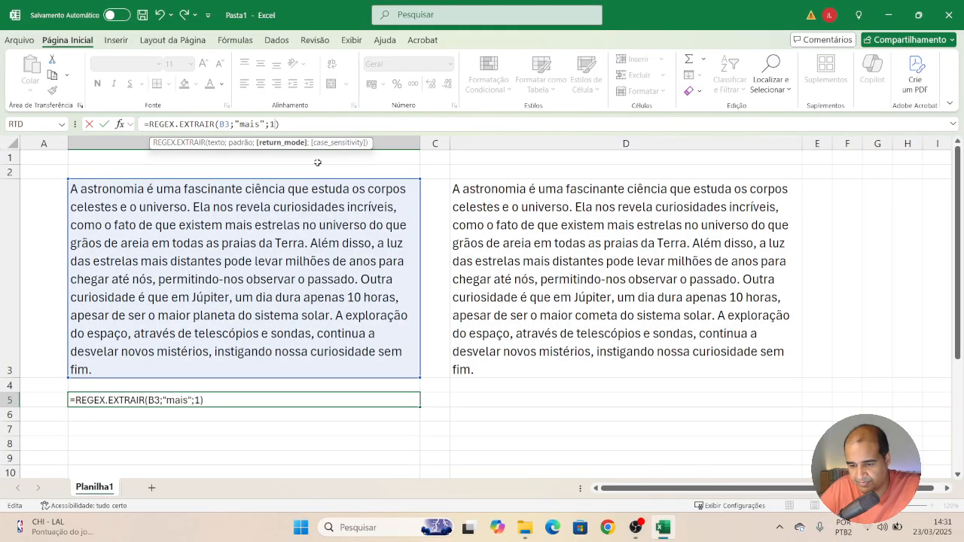
key(Return)
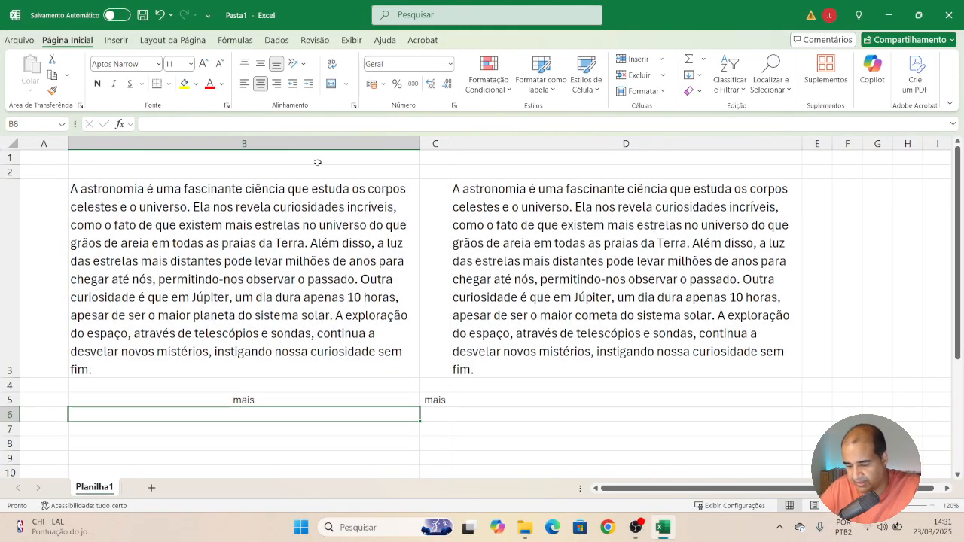
In D3's REGEX.SUBSTITUIR formula, change the search pattern to "mais".
key(Up)
key(Right)
key(Right)
key(Right)
key(Up)
key(Up)
key(Left)
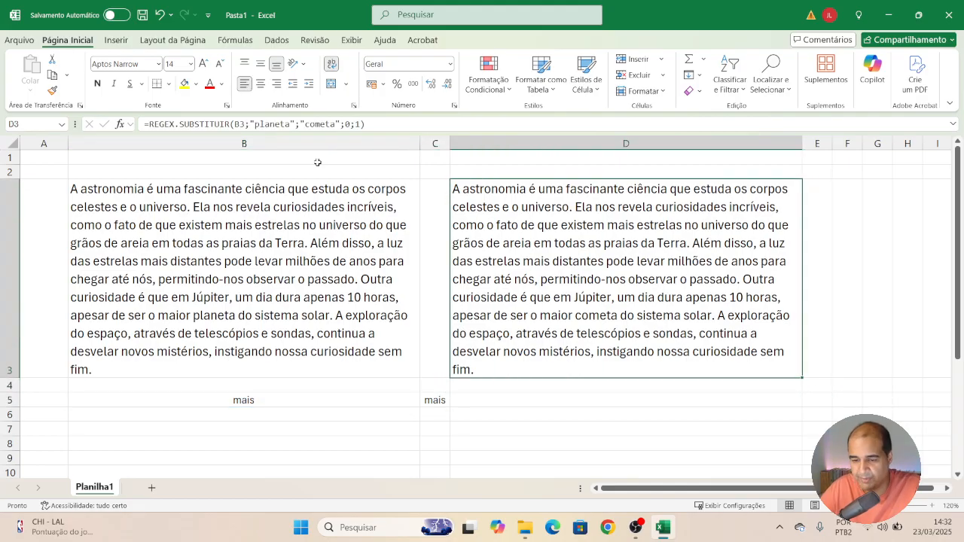
click(272, 123)
double_click(273, 124)
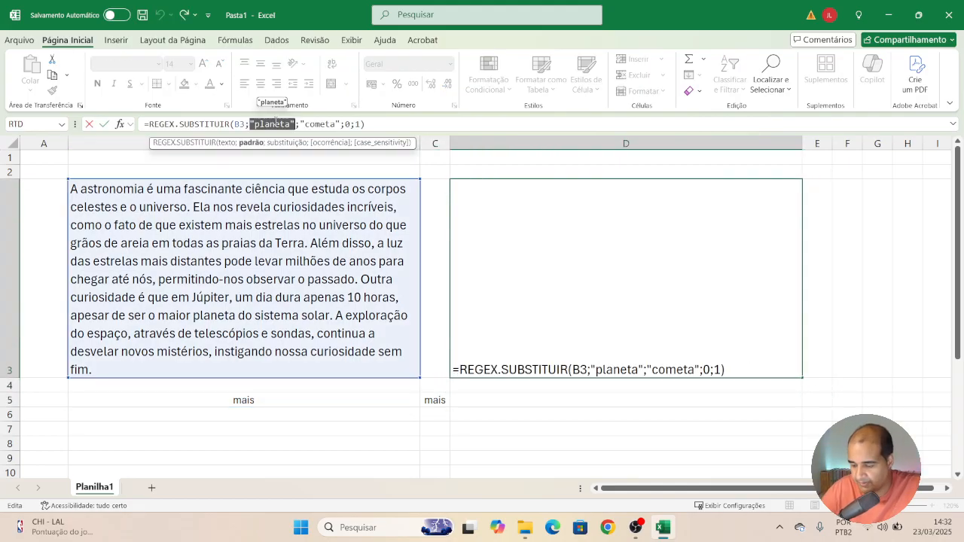
key(Right)
key(shift+Left)
key(shift+Left)
key(shift+Left)
key(shift+Left)
key(shift+Left)
key(shift+Left)
key(shift+Left)
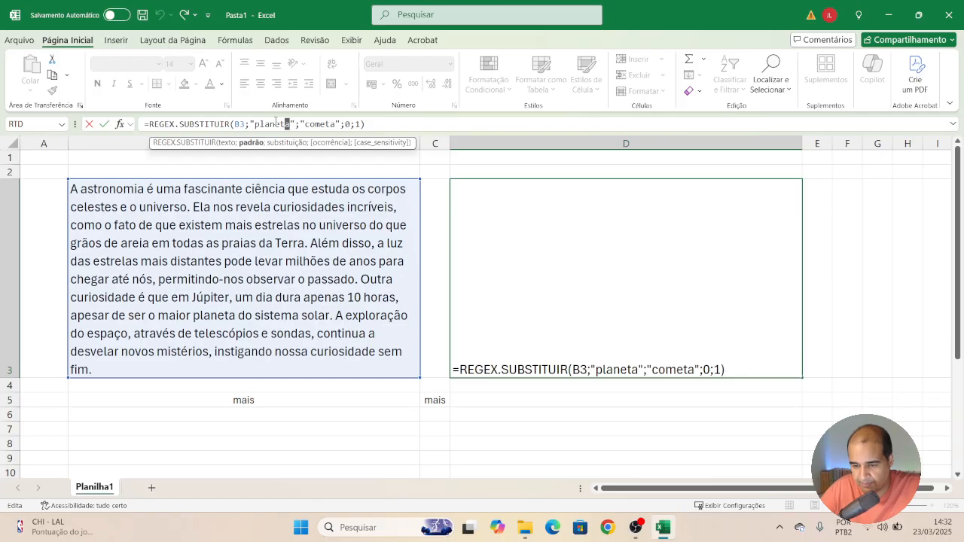
text(mais)
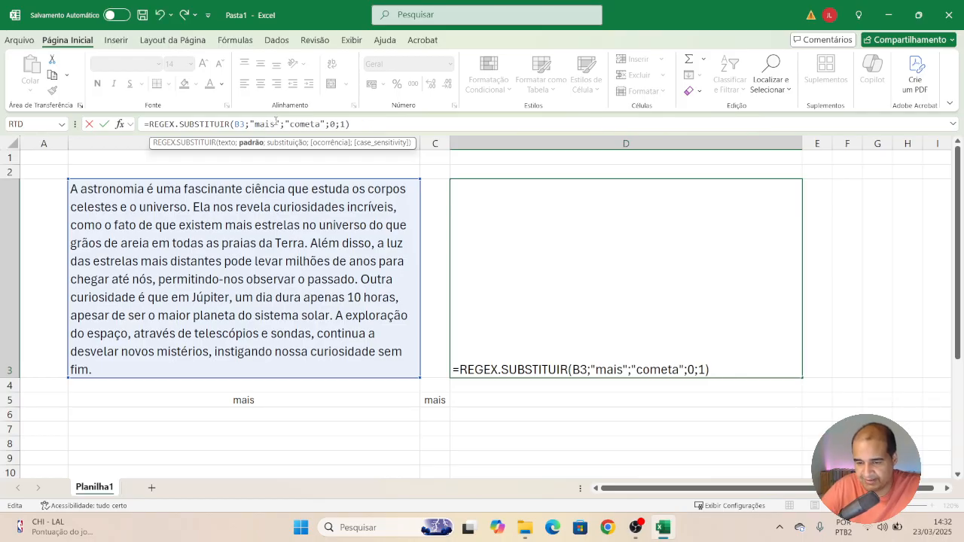
Set the REGEX.SUBSTITUIR replacement text to "menos" and enter the formula in D3.
key(Right)
key(Right)
key(Right)
key(shift+Right)
key(shift+Right)
key(shift+Right)
key(shift+Right)
key(shift+Right)
key(shift+Right)
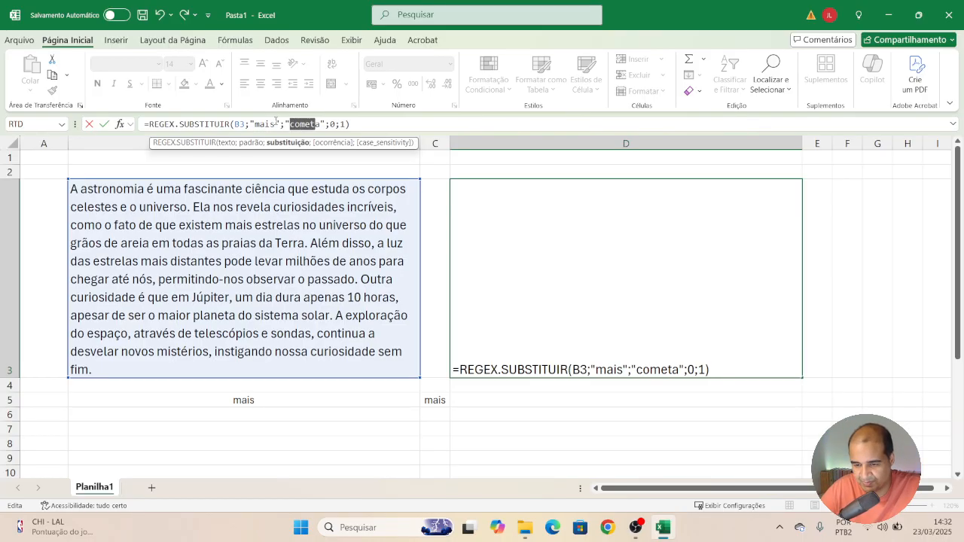
text(menos)
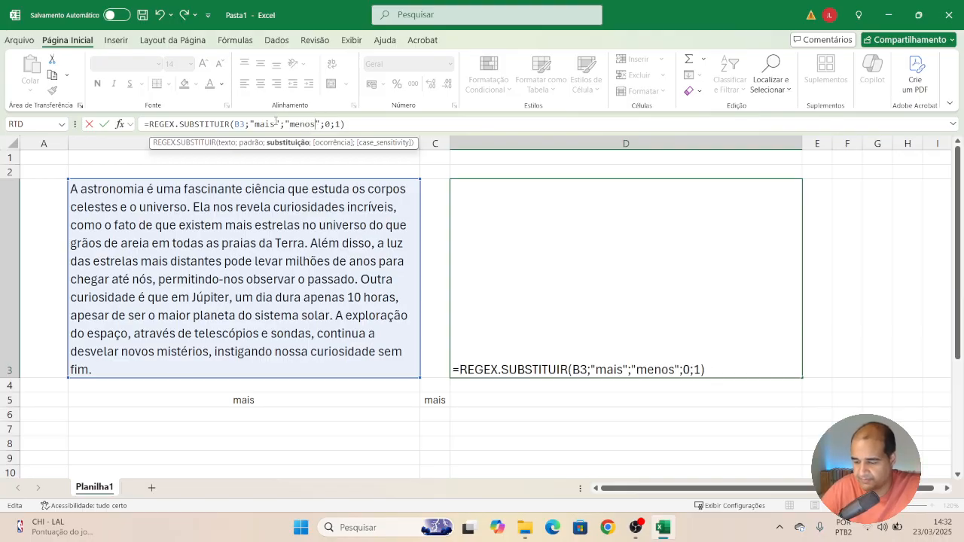
key(Return)
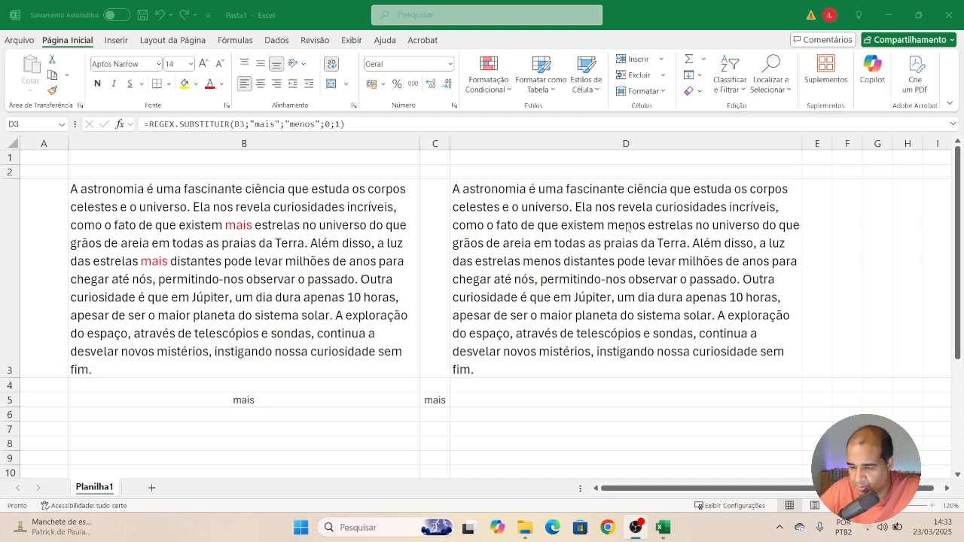
click(539, 264)
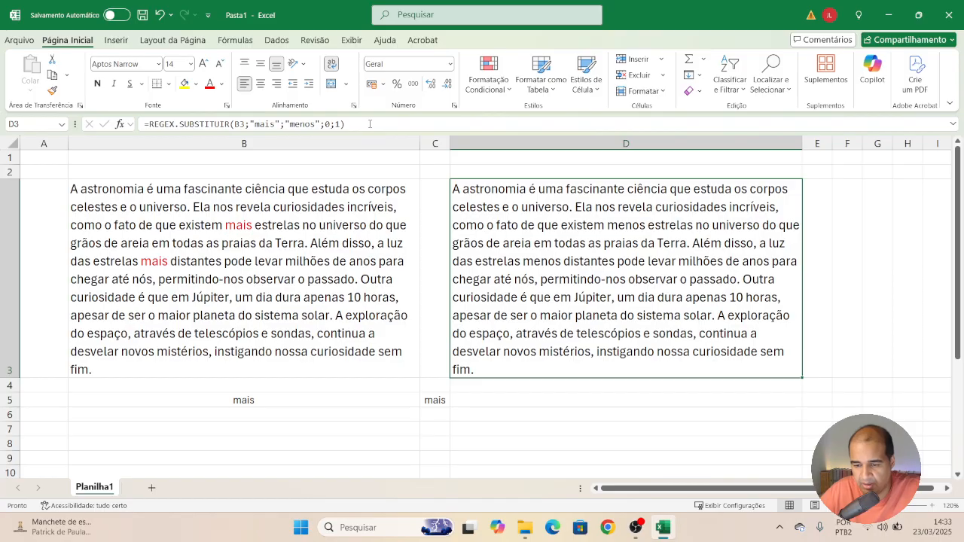